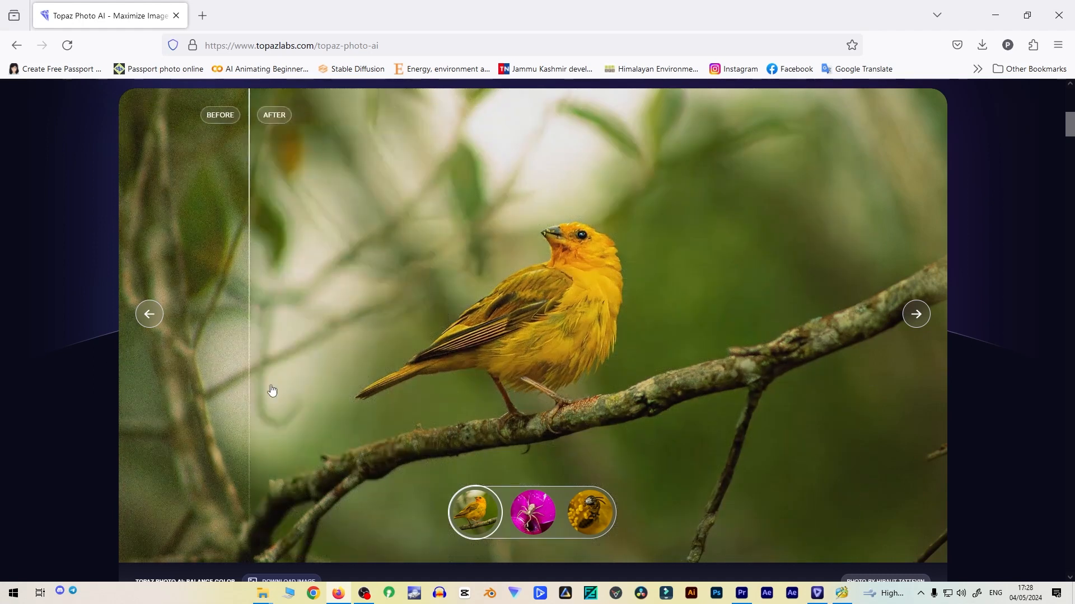
# Open the Downloads page of the Topaz Labs website.
pyautogui.scroll(8, 784, 436)
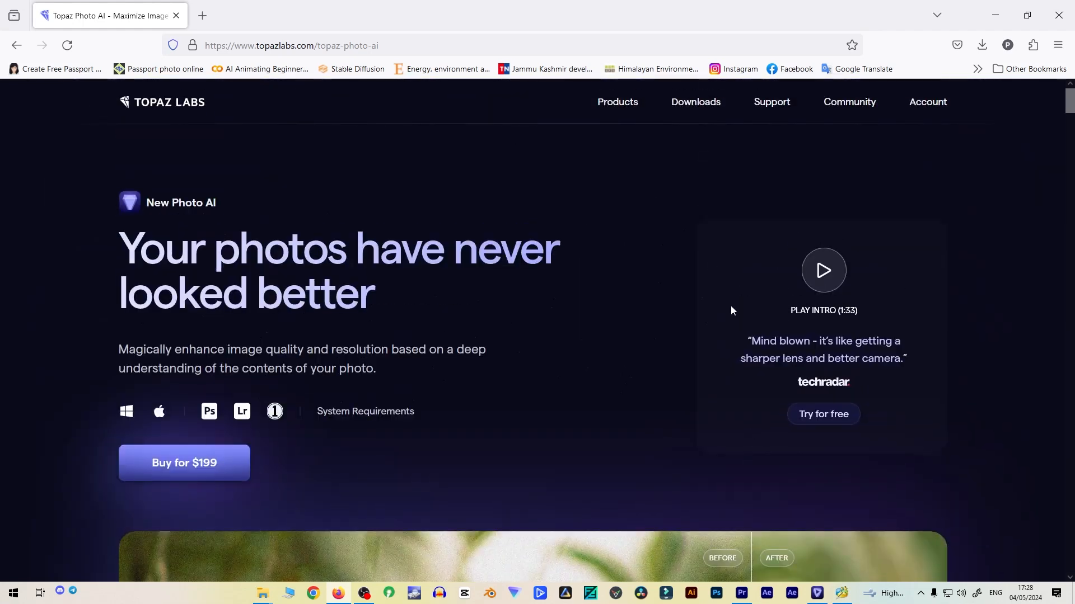
pyautogui.click(697, 105)
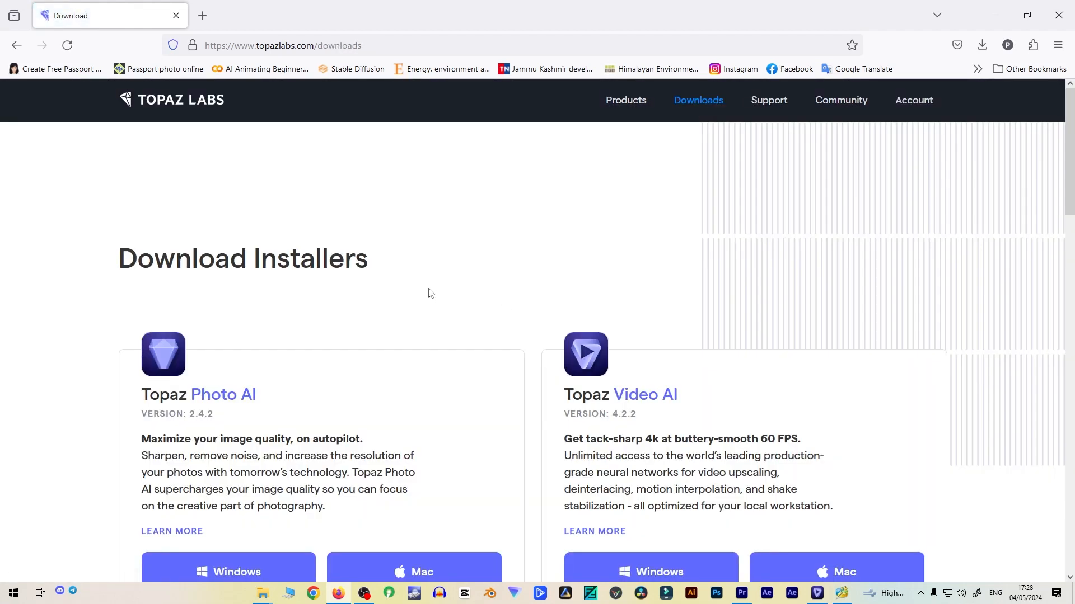
# Look through the installers offered for Photo AI, Video AI and Gigapixel AI on the downloads page.
pyautogui.scroll(-3, 431, 294)
pyautogui.scroll(2, 389, 293)
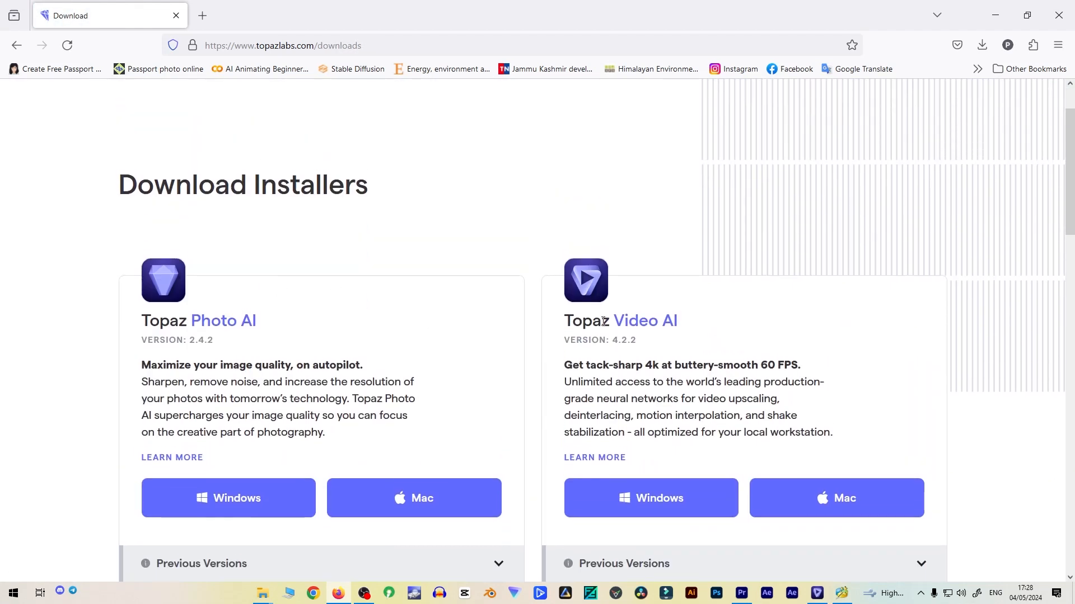
pyautogui.scroll(-2, 419, 326)
pyautogui.scroll(2, 293, 356)
pyautogui.scroll(-4, 288, 336)
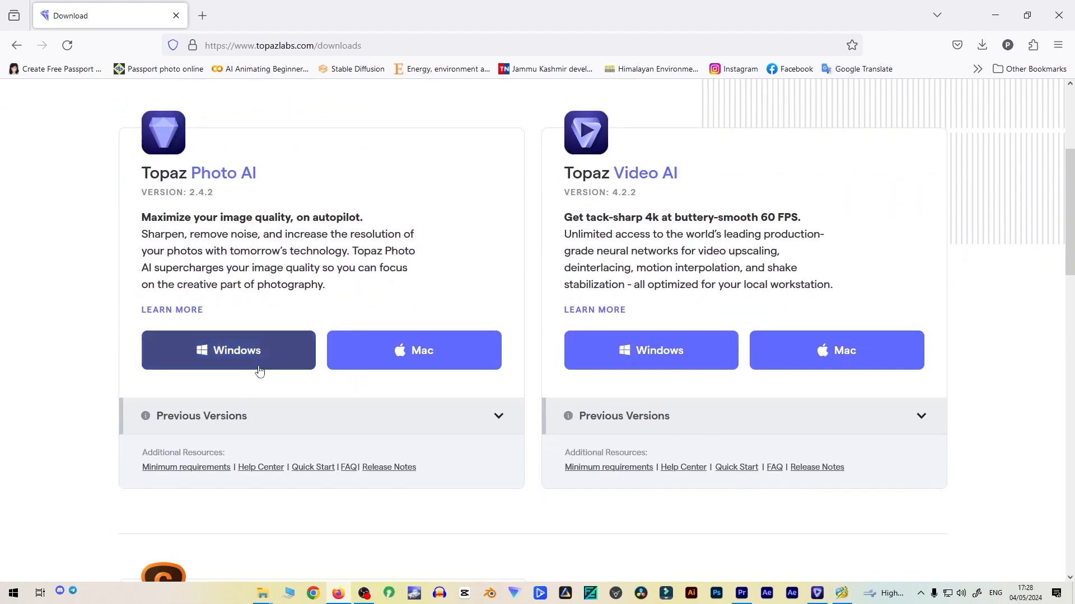
pyautogui.scroll(2, 433, 358)
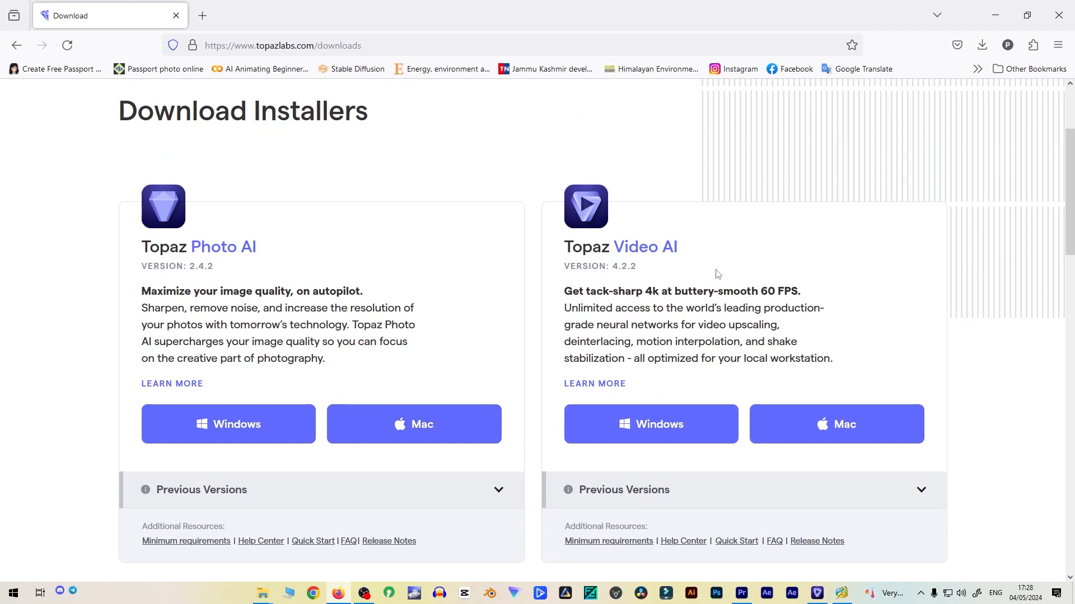
pyautogui.scroll(-2, 724, 311)
pyautogui.scroll(2, 197, 242)
pyautogui.scroll(-5, 431, 327)
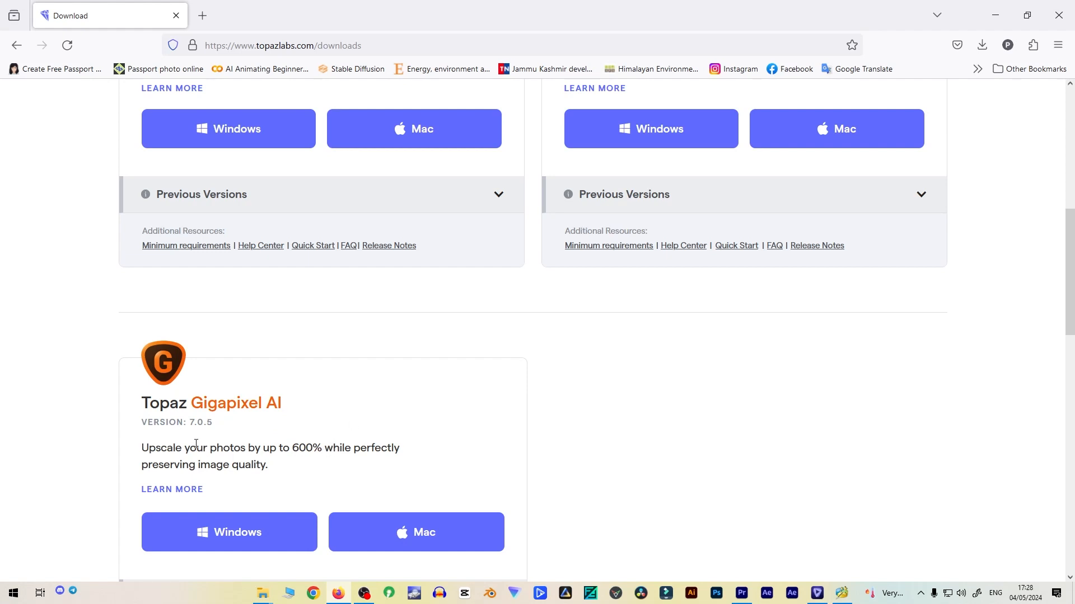
pyautogui.scroll(5, 196, 442)
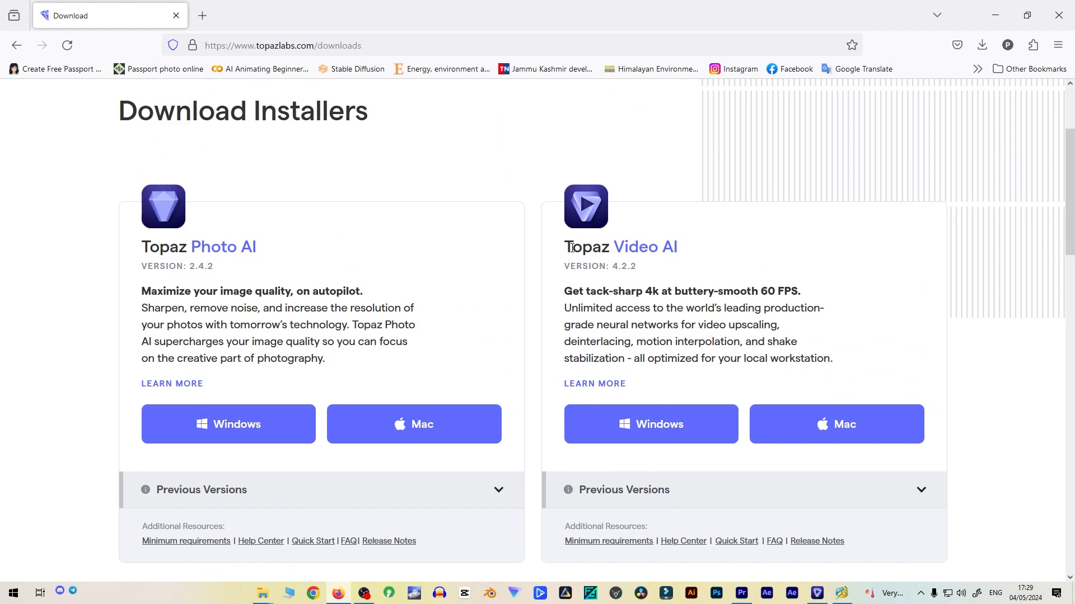
# Download the Windows installer for Topaz Video AI.
pyautogui.moveTo(571, 248); pyautogui.dragTo(681, 254)
pyautogui.click(678, 327)
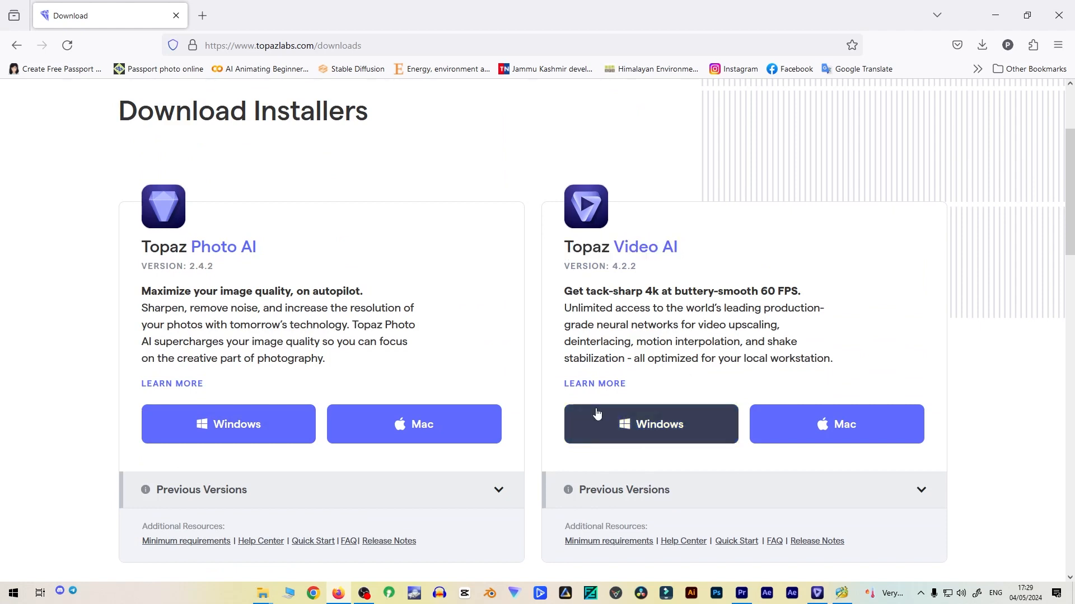
pyautogui.click(673, 428)
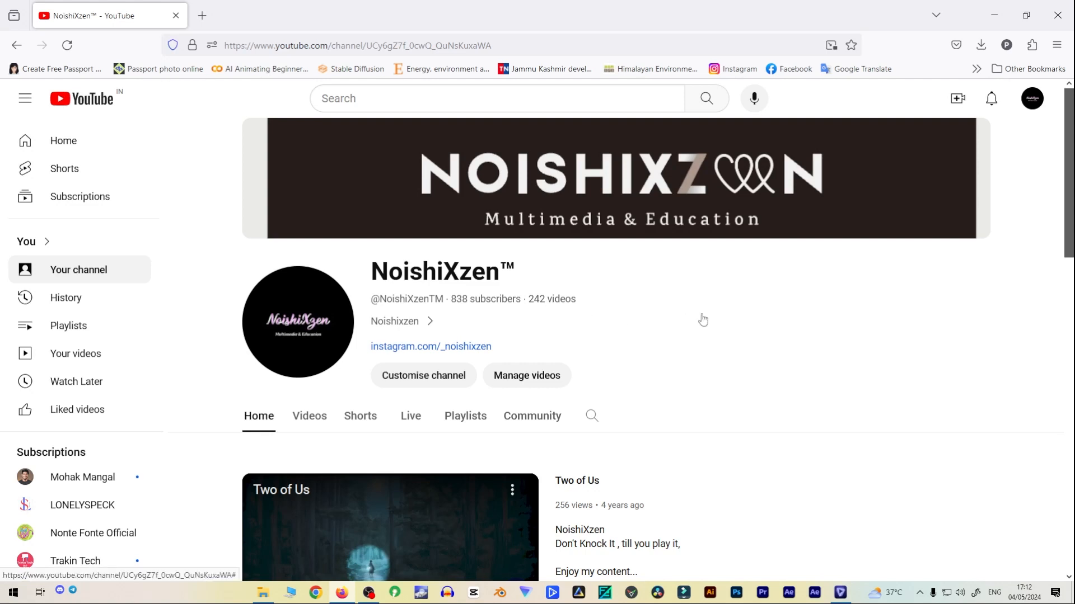
pyautogui.scroll(-7, 702, 317)
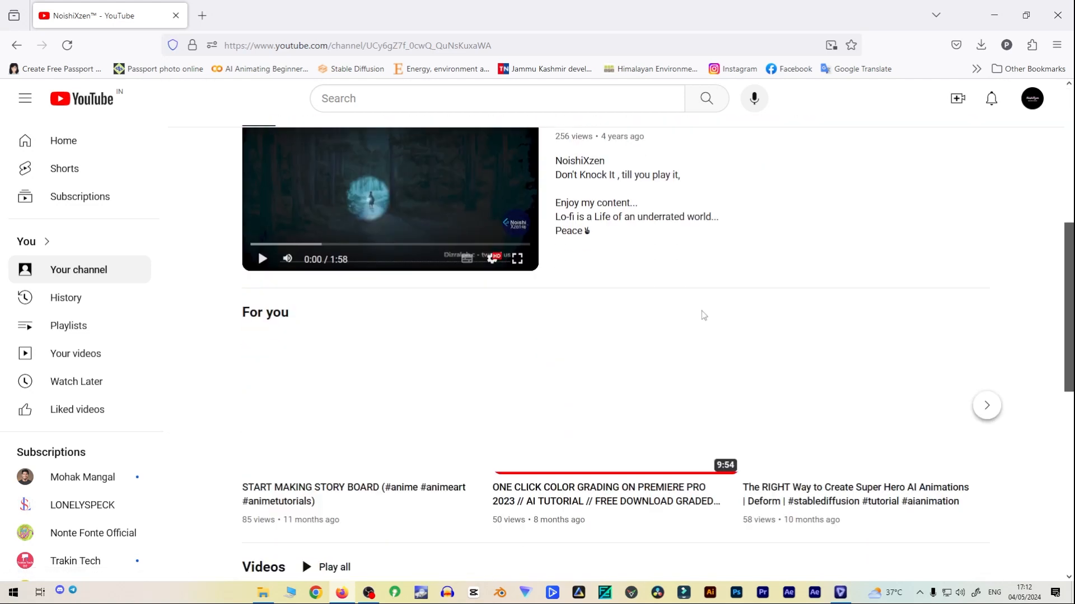
pyautogui.scroll(-3, 536, 346)
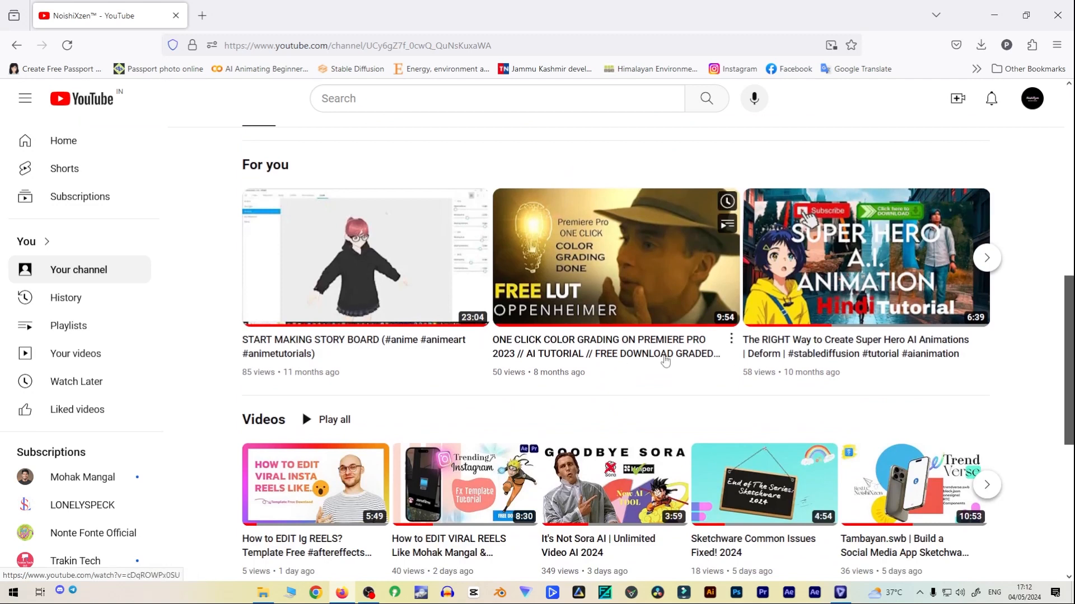
pyautogui.scroll(-3, 616, 336)
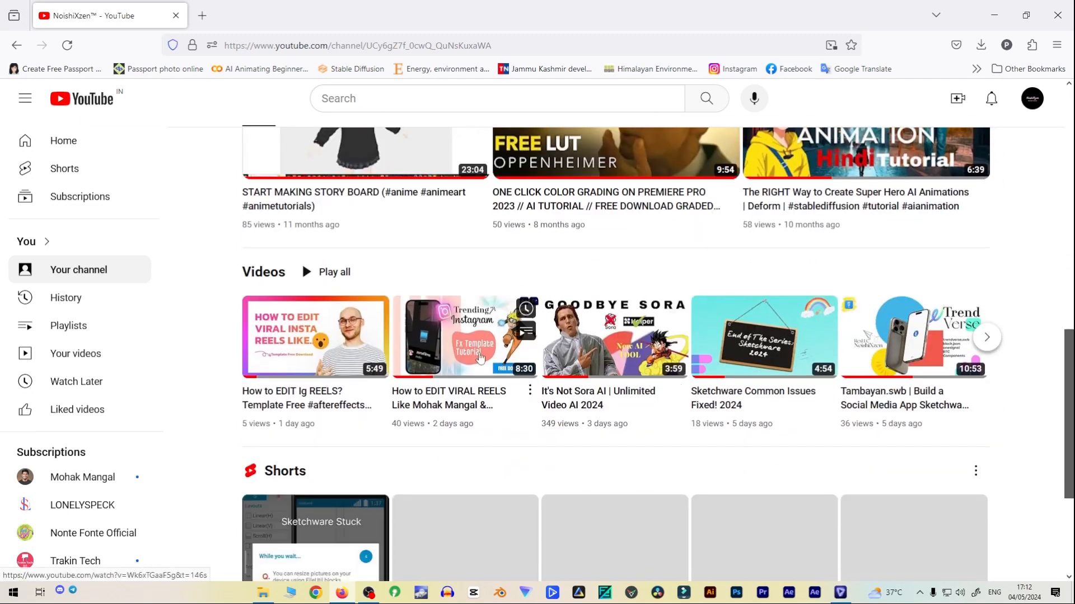
pyautogui.scroll(12, 618, 344)
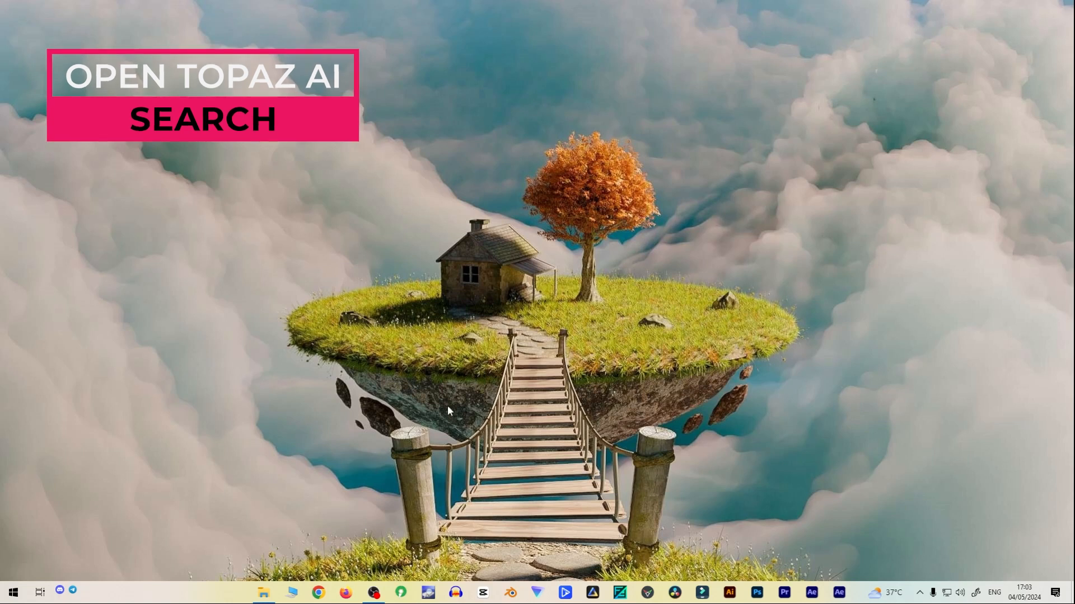
# Search Windows for "topaz" and launch Topaz Video AI.
pyautogui.click(2, 596)
pyautogui.write('topa')
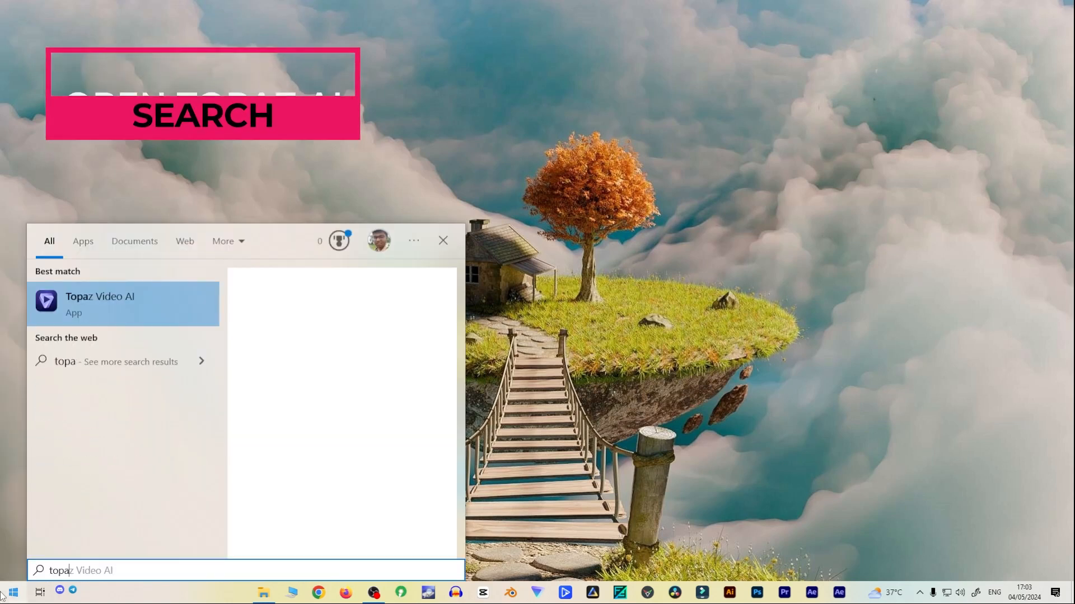
pyautogui.write('z')
pyautogui.press('Return')
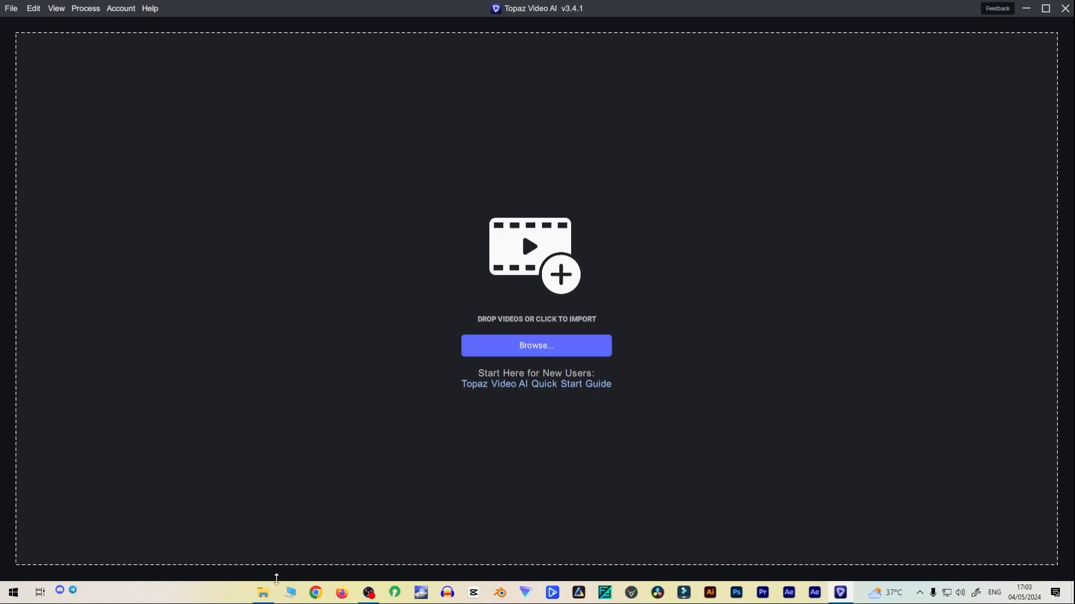
# Import "Patrick Bateman Sigma Meme Template.mp4" from the Downloads > Video folder into Topaz Video AI.
pyautogui.click(263, 593)
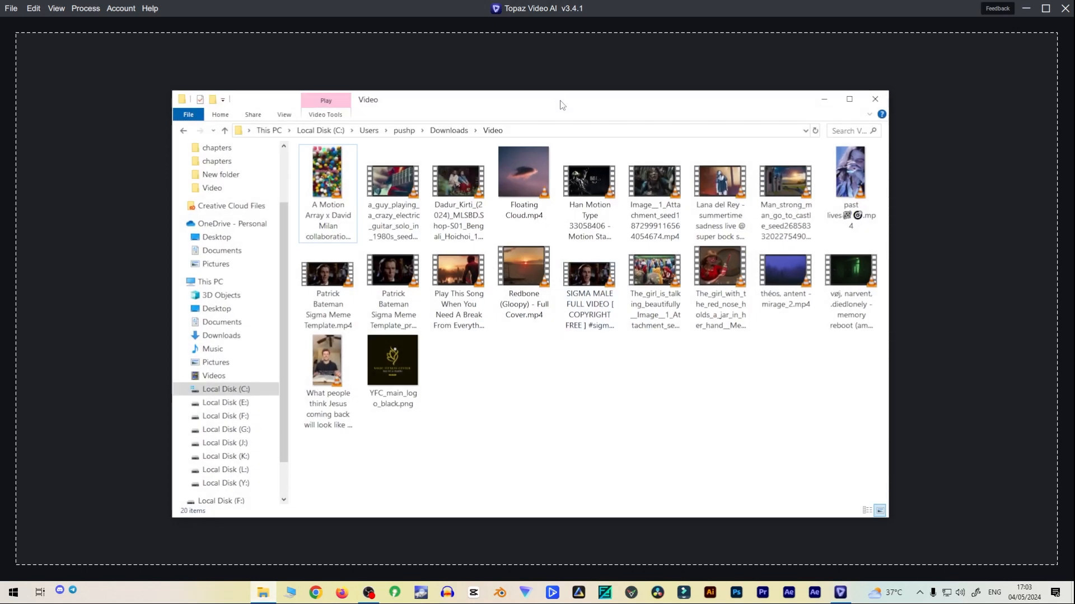
pyautogui.moveTo(562, 105); pyautogui.dragTo(830, 204)
pyautogui.moveTo(593, 387); pyautogui.dragTo(337, 246)
pyautogui.moveTo(771, 206); pyautogui.dragTo(495, 225)
pyautogui.click(818, 219)
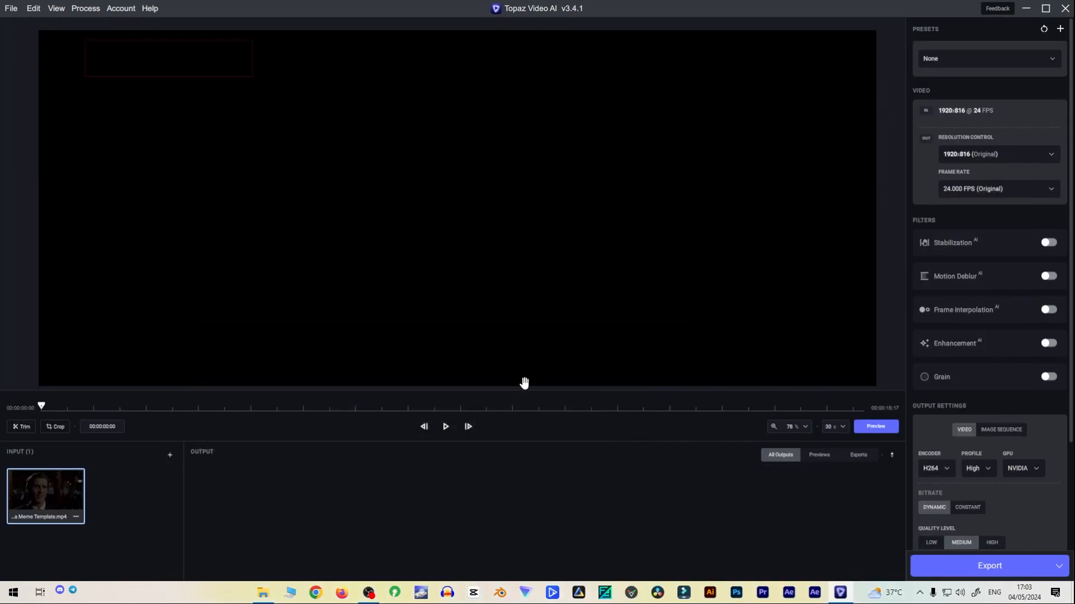
# Play the imported clip briefly, pause it and scrub the playhead to 00:00:08:15.
pyautogui.click(446, 427)
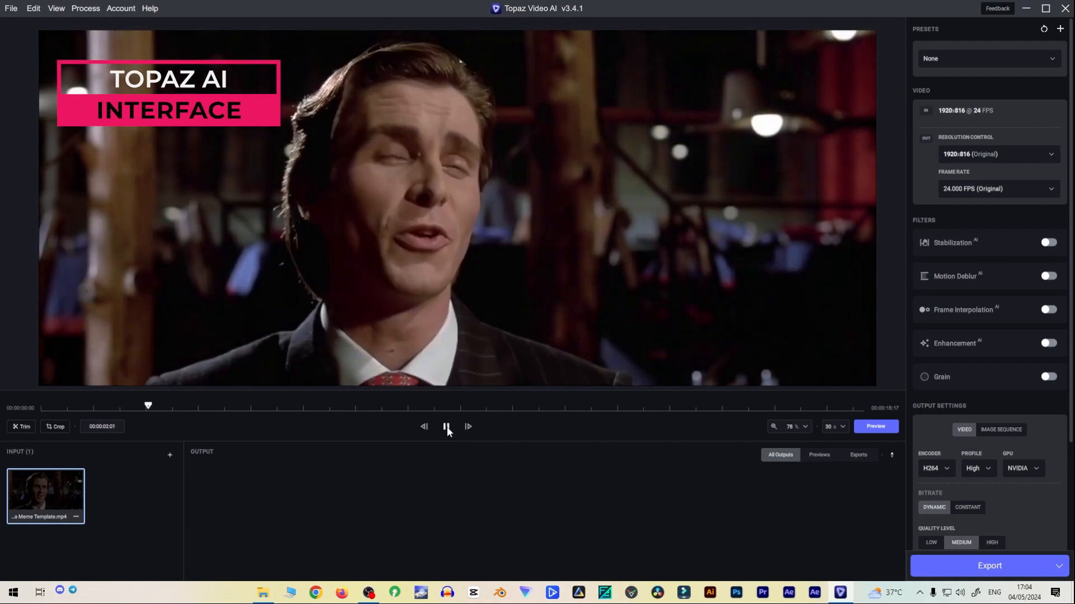
pyautogui.click(446, 427)
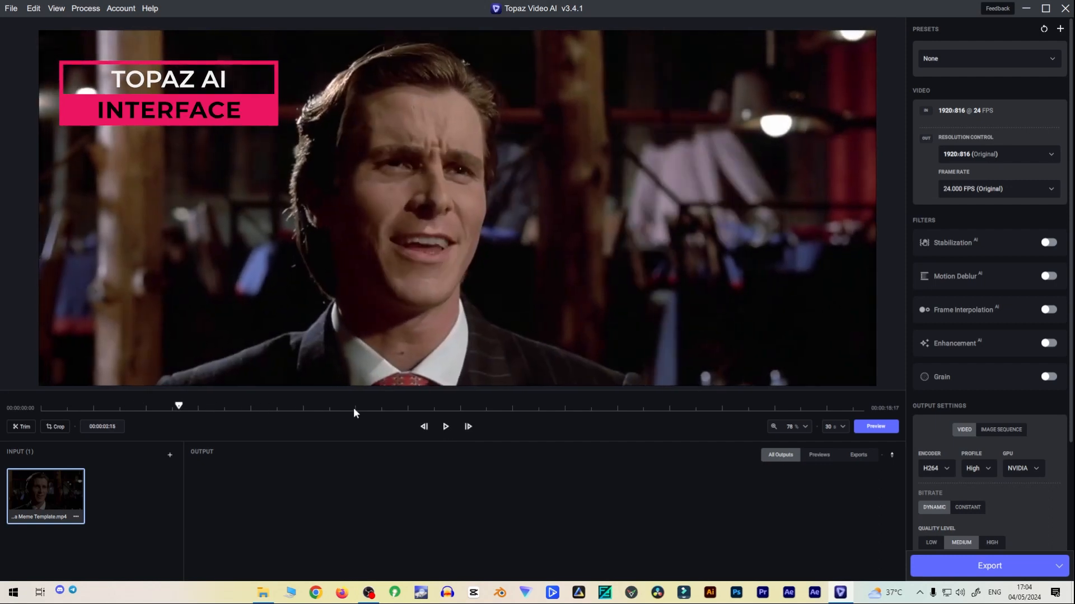
pyautogui.moveTo(177, 407); pyautogui.dragTo(495, 428)
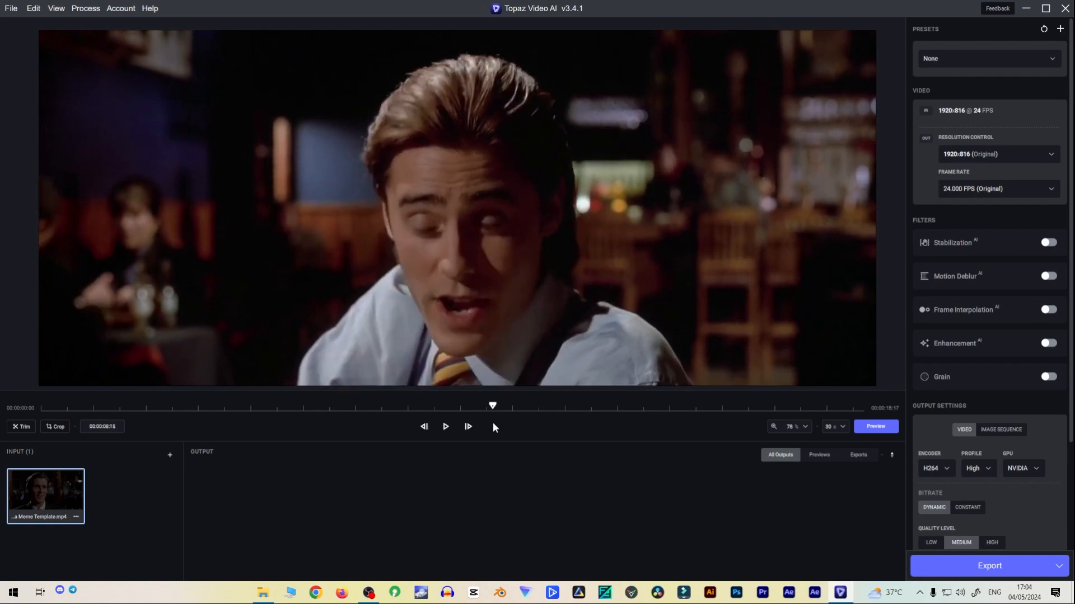
# Trim the clip to the range from about 00:00:07:22 to 00:00:10:12 and scrub through the trimmed part.
pyautogui.click(22, 428)
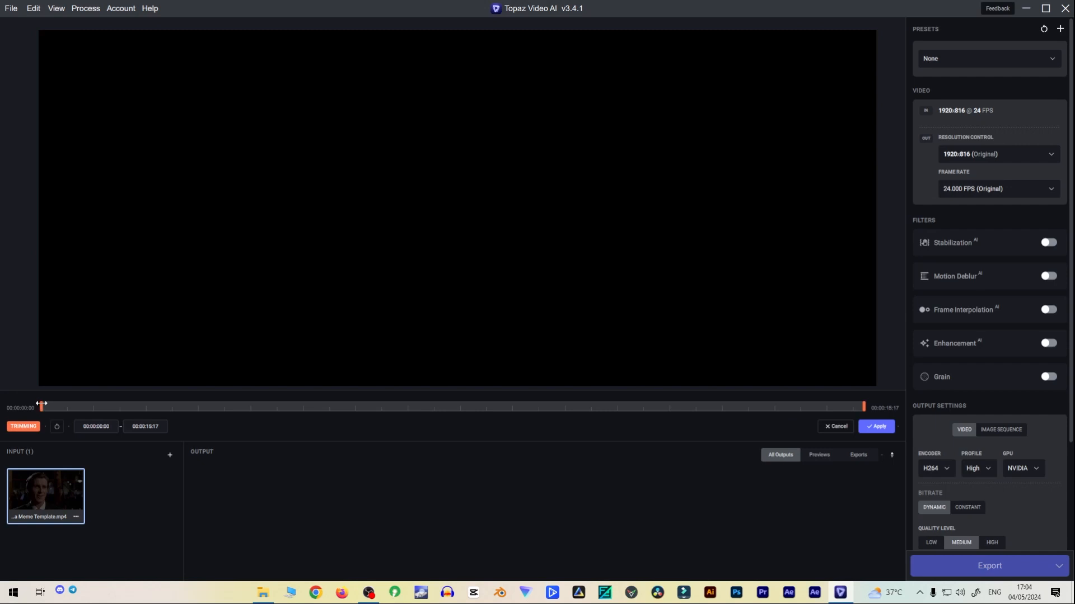
pyautogui.moveTo(77, 413); pyautogui.dragTo(467, 427)
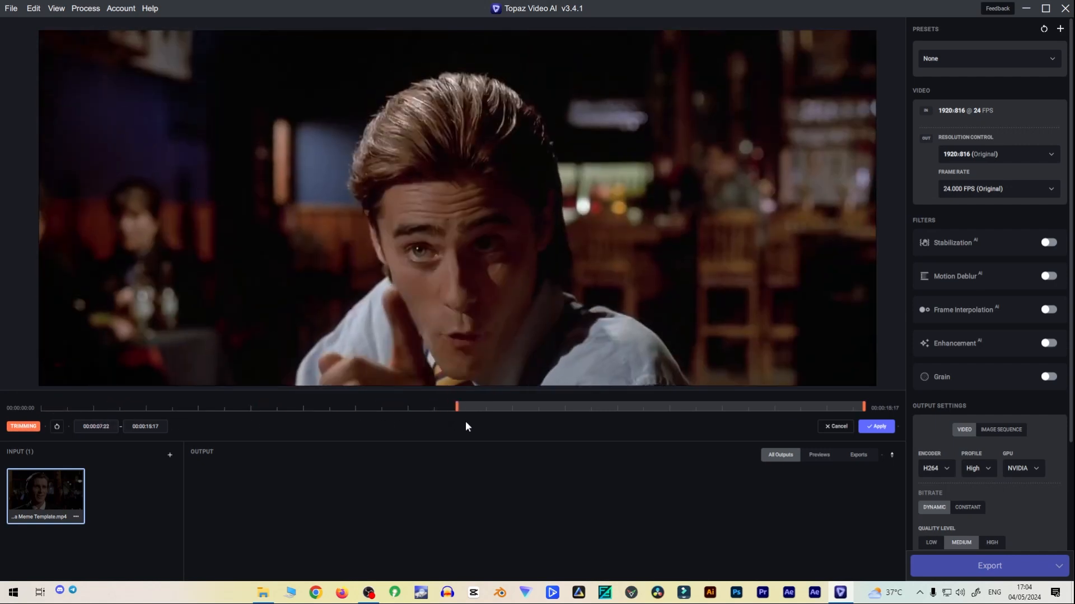
pyautogui.moveTo(875, 407); pyautogui.dragTo(591, 431)
pyautogui.click(876, 426)
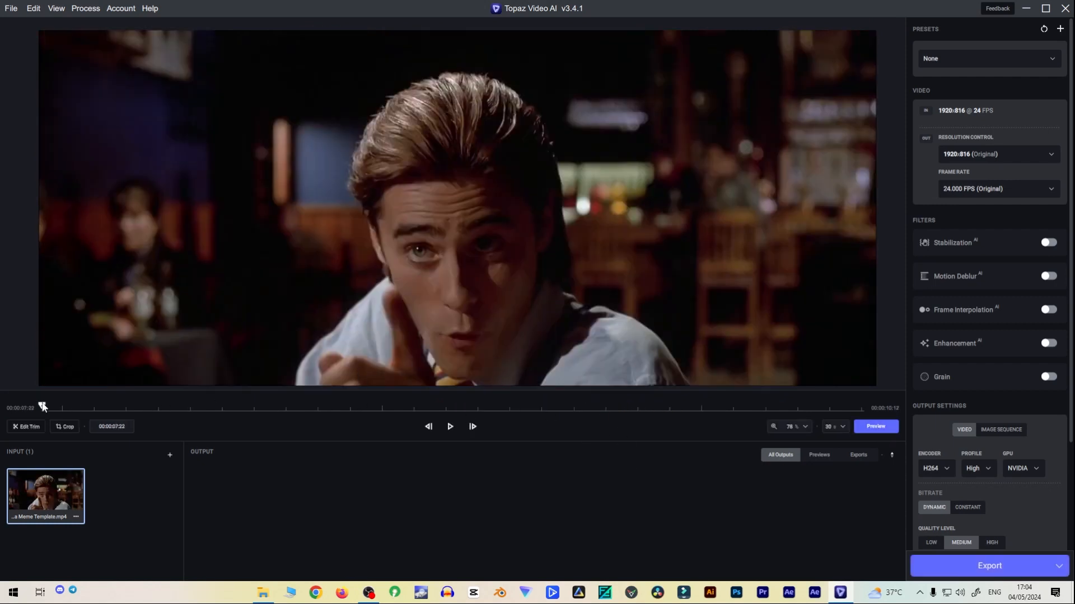
pyautogui.moveTo(43, 407); pyautogui.dragTo(295, 425)
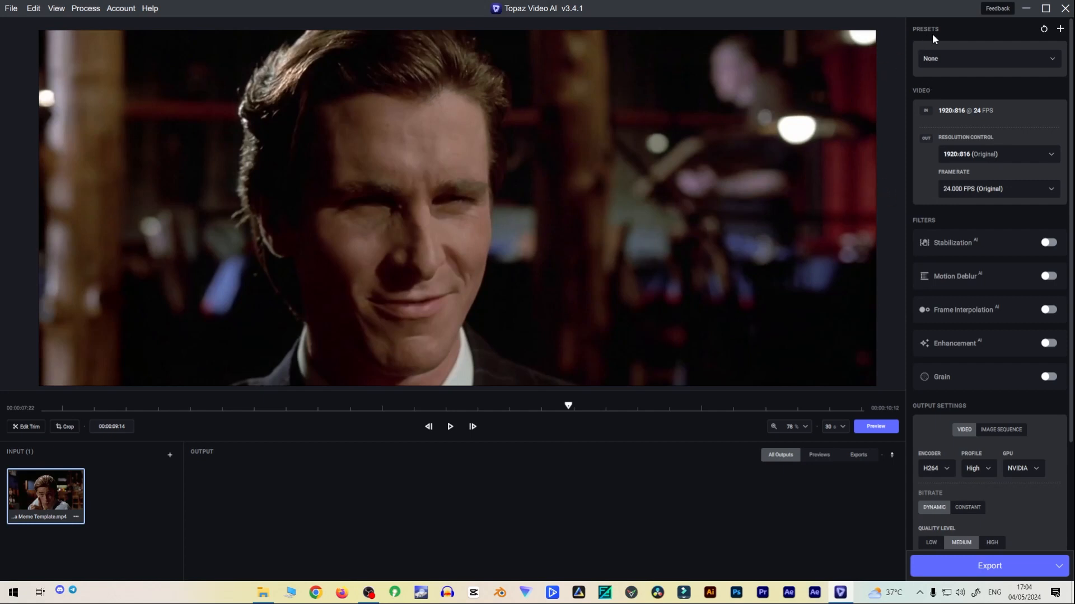
pyautogui.click(955, 59)
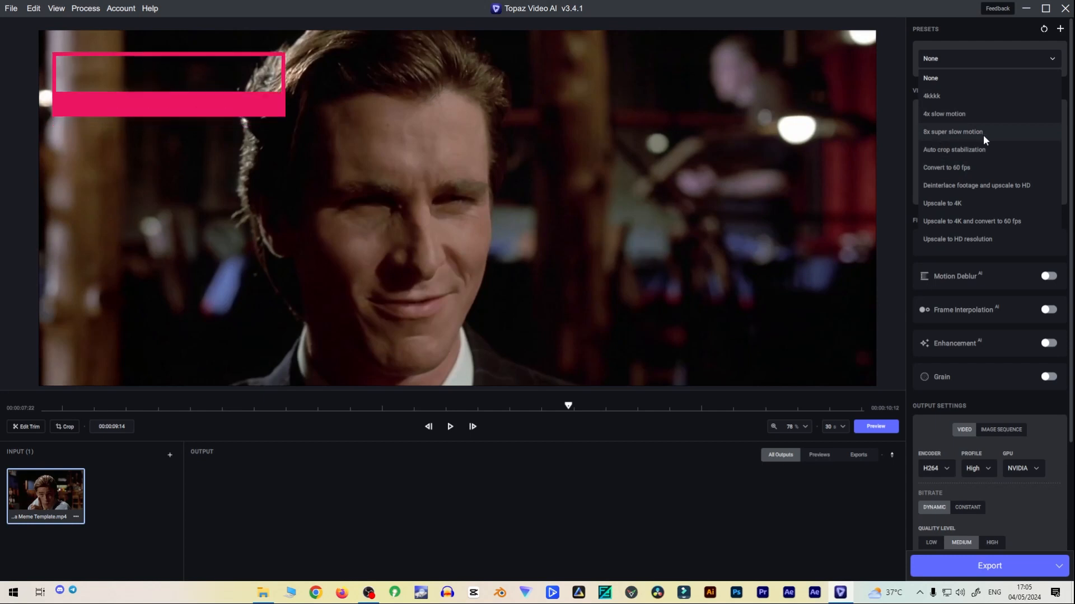
pyautogui.click(912, 148)
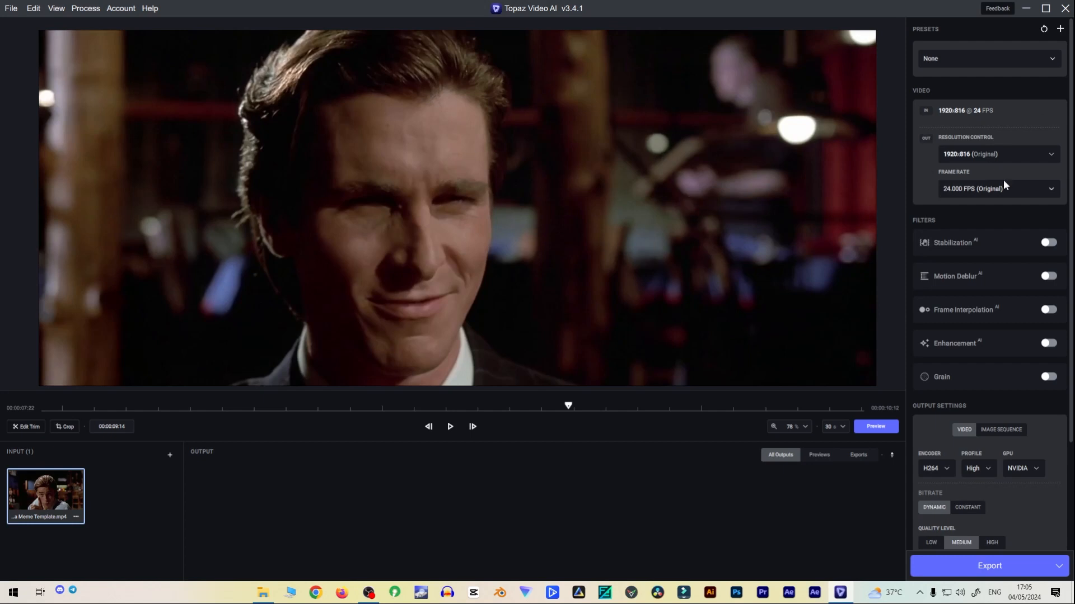
# Set the output resolution to 3840x2160 (4K) with the Letterbox/Pillarbox crop setting.
pyautogui.click(963, 157)
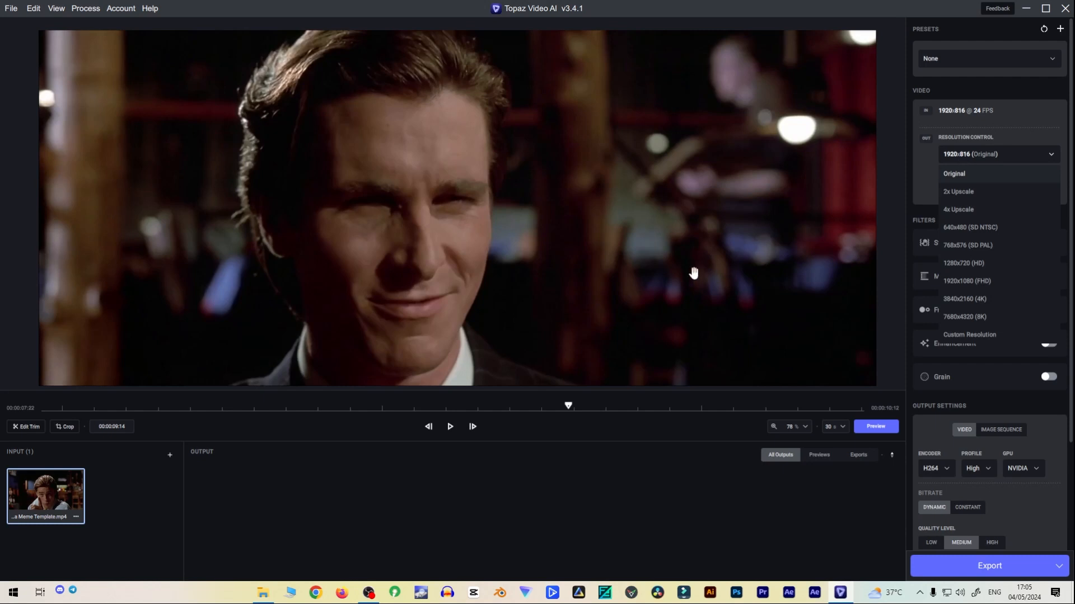
pyautogui.click(979, 296)
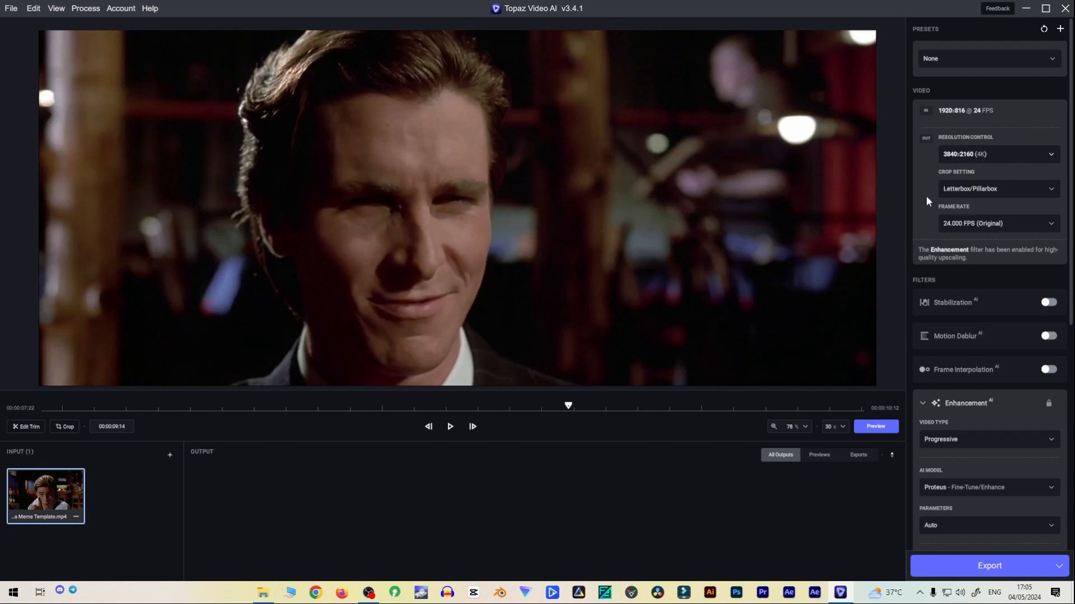
pyautogui.click(984, 191)
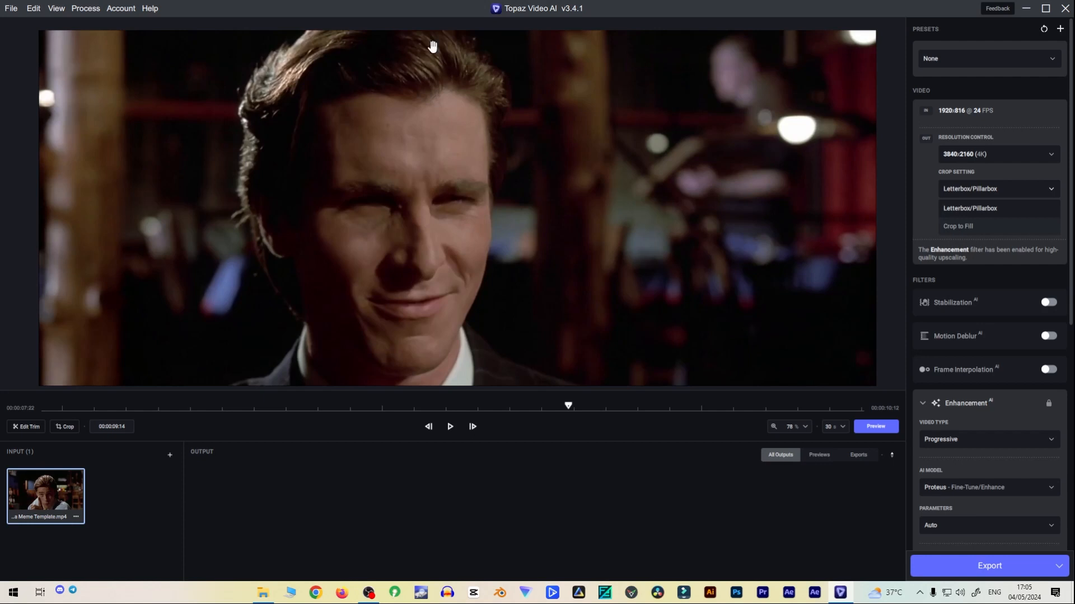
pyautogui.click(973, 210)
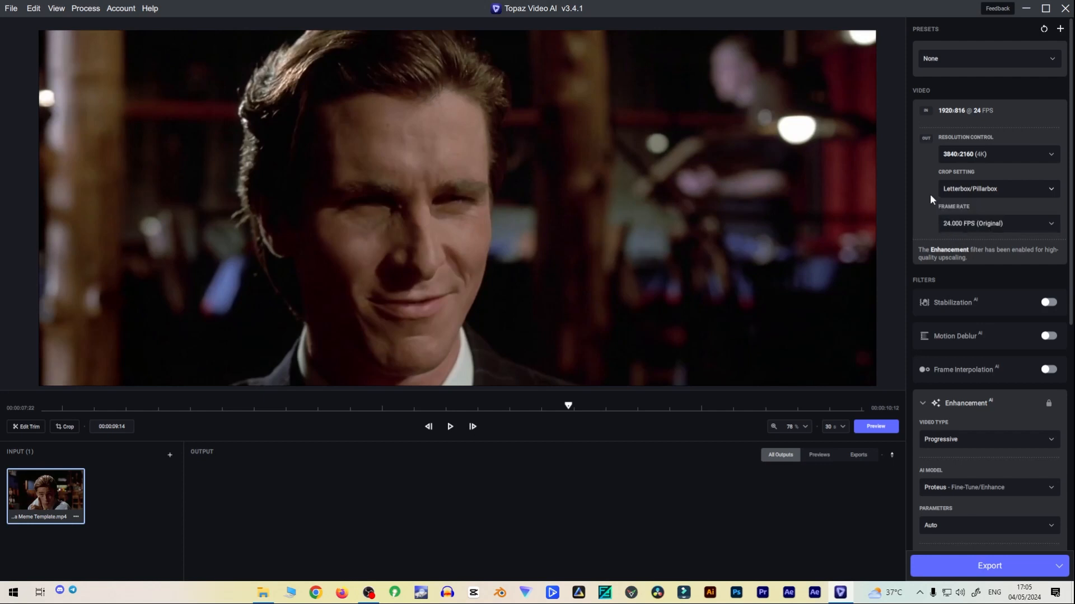
# Set the video type of the Enhancement filter to Progressive.
pyautogui.scroll(-1, 926, 207)
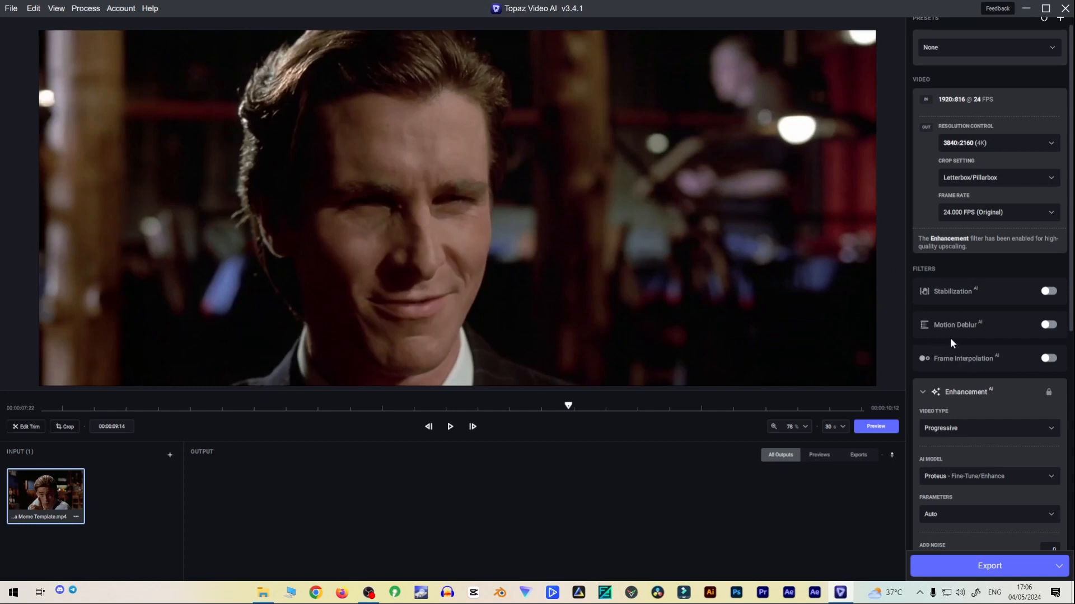
pyautogui.click(921, 393)
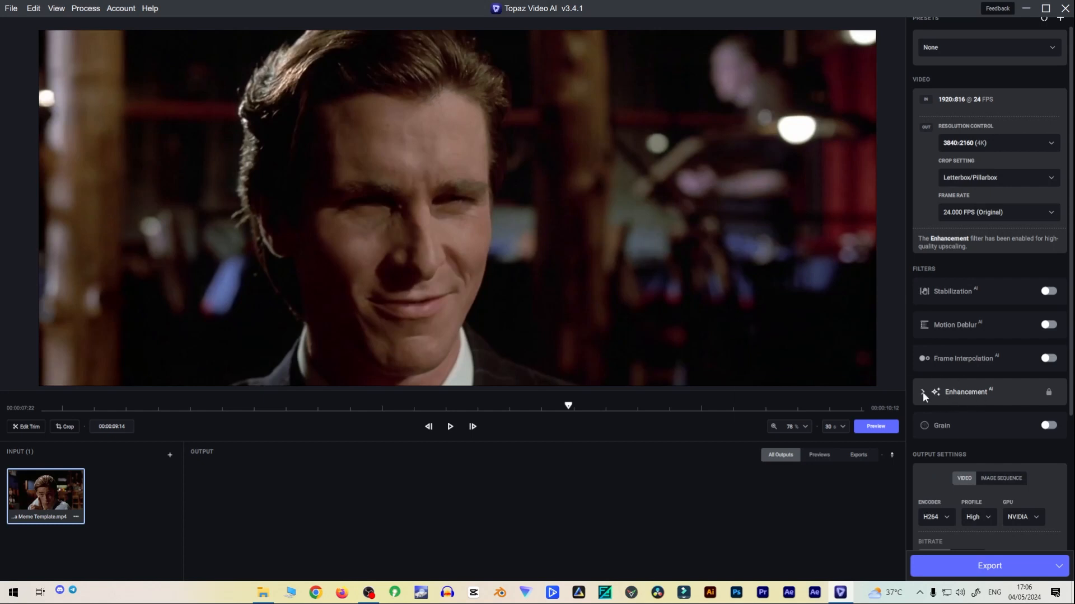
pyautogui.click(923, 392)
pyautogui.scroll(-4, 941, 381)
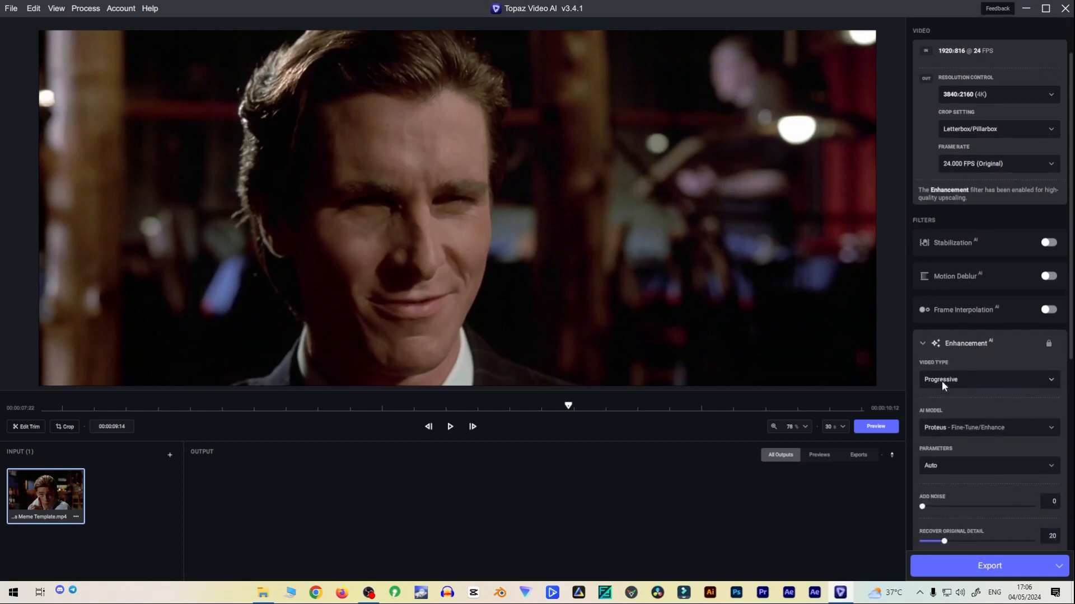
pyautogui.click(940, 209)
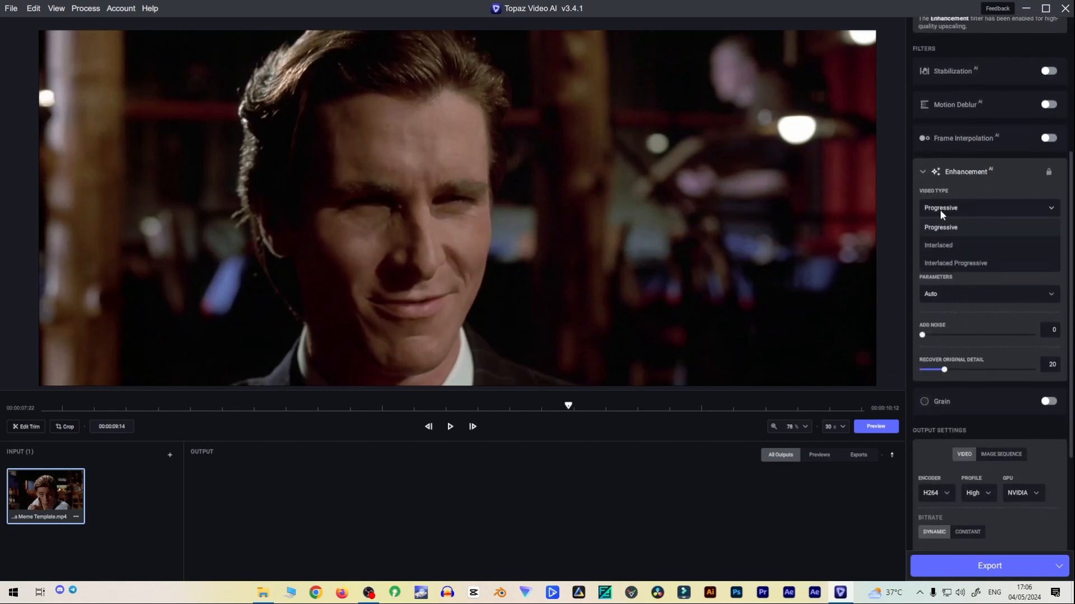
pyautogui.click(955, 225)
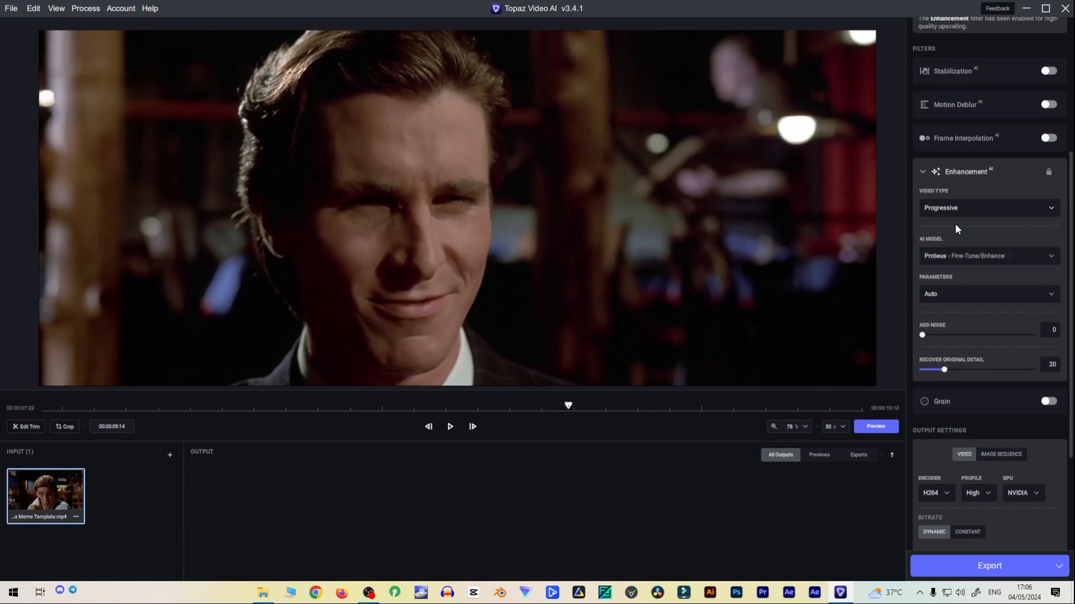
# Choose the Proteus - Fine-Tune/Enhance AI model for the Enhancement filter and set its parameters to Manual.
pyautogui.click(961, 257)
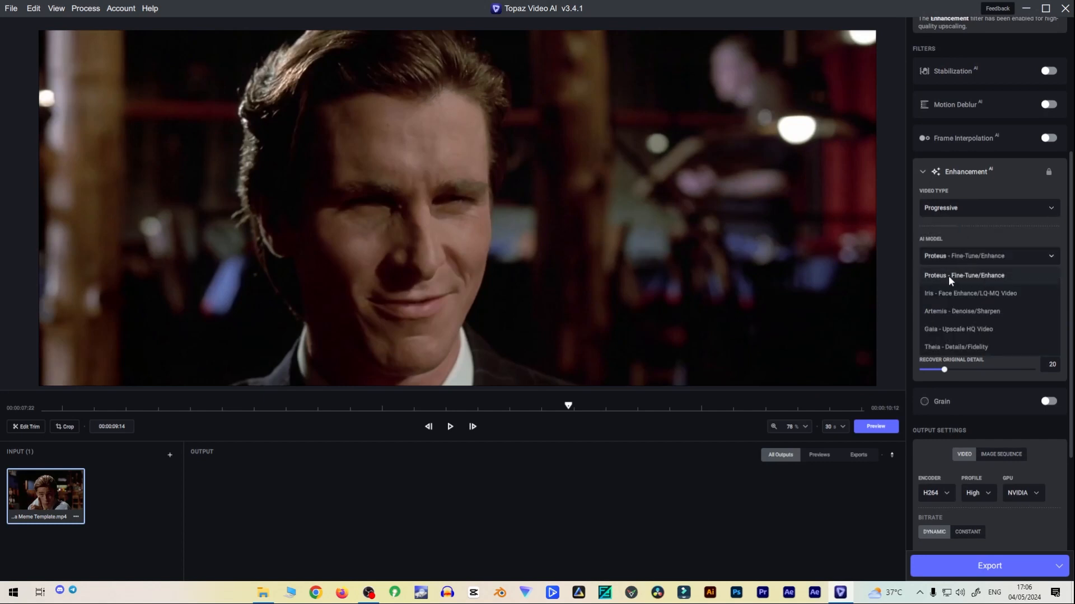
pyautogui.click(985, 276)
pyautogui.click(968, 294)
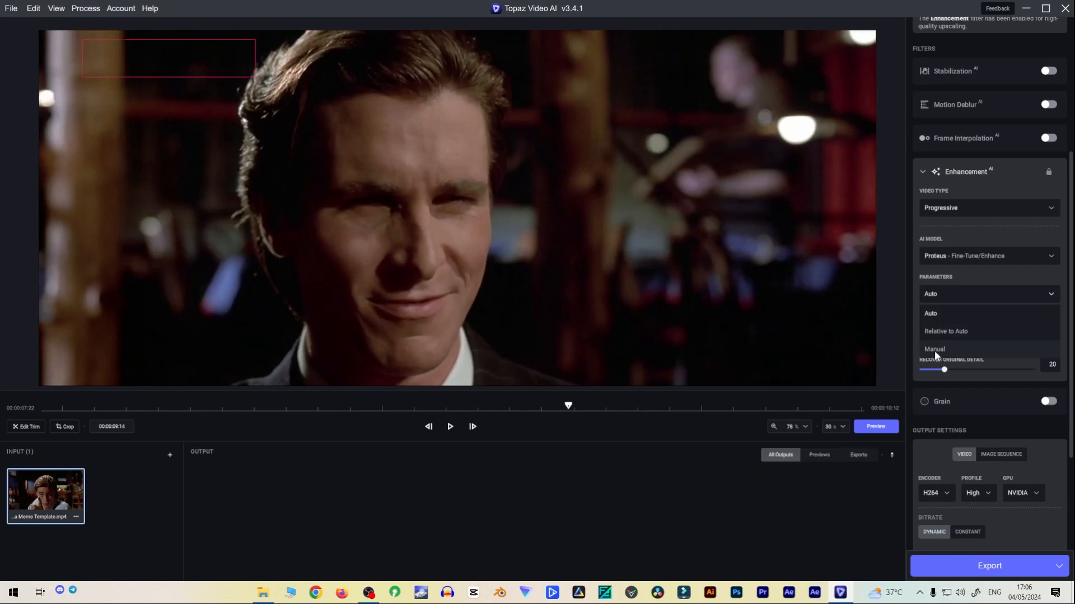
pyautogui.click(934, 350)
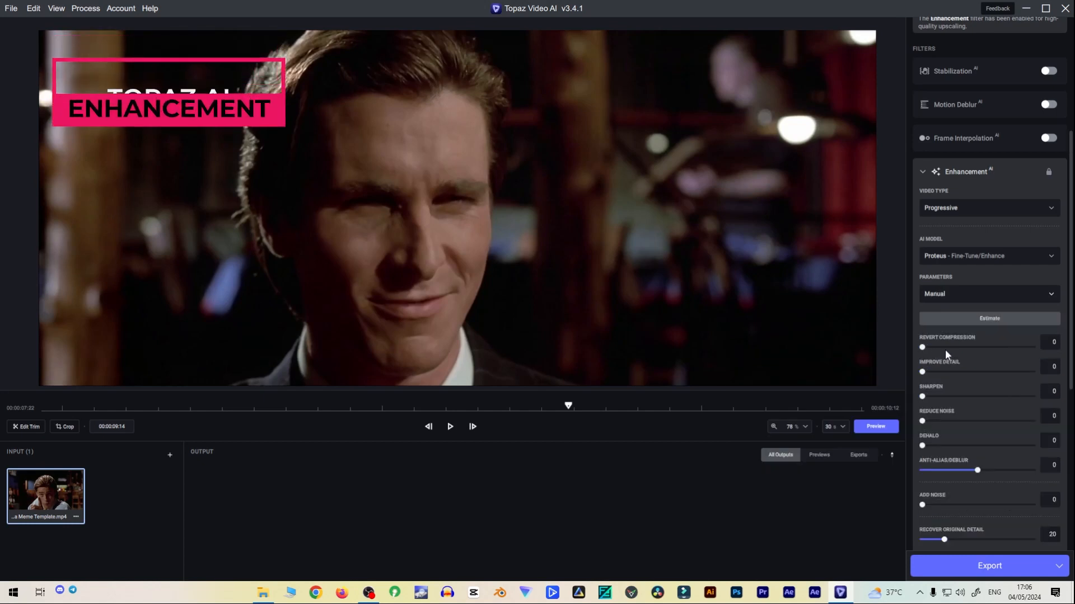
# Set the Enhancement filter's Revert Compression to 51, Improve Detail to 27 and Sharpen to 18.
pyautogui.moveTo(943, 338)
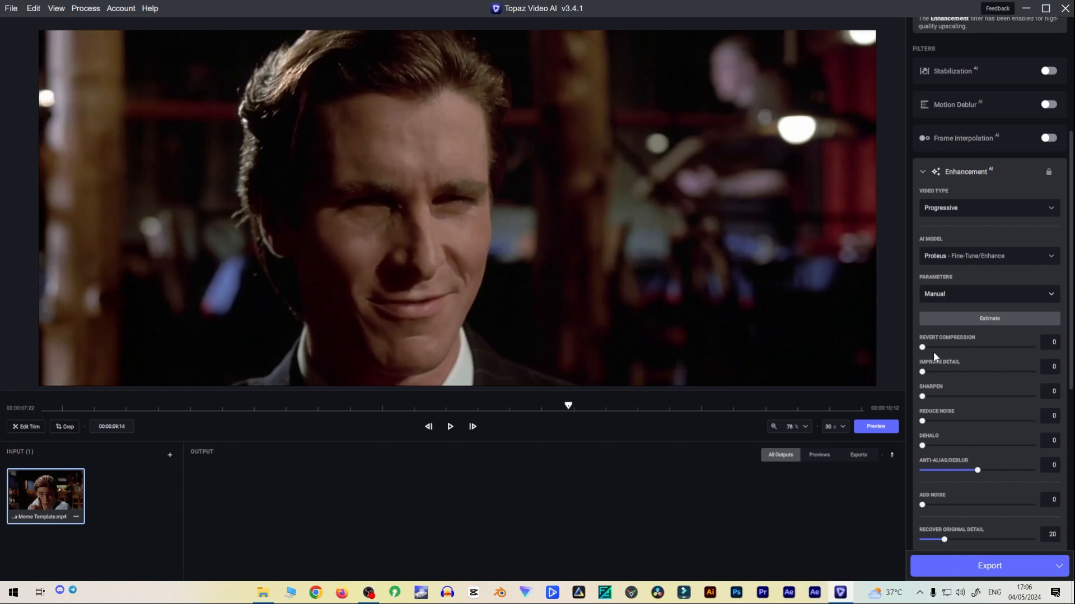
pyautogui.moveTo(923, 348); pyautogui.dragTo(977, 347)
pyautogui.moveTo(933, 362)
pyautogui.moveTo(924, 372); pyautogui.dragTo(949, 373)
pyautogui.moveTo(932, 396); pyautogui.dragTo(935, 396)
pyautogui.moveTo(934, 397); pyautogui.dragTo(938, 408)
# Set the Enhancement filter's Dehalo to 11, Anti-Alias/Deblur to 9 and Recover Original Detail to 20.
pyautogui.scroll(-5, 963, 405)
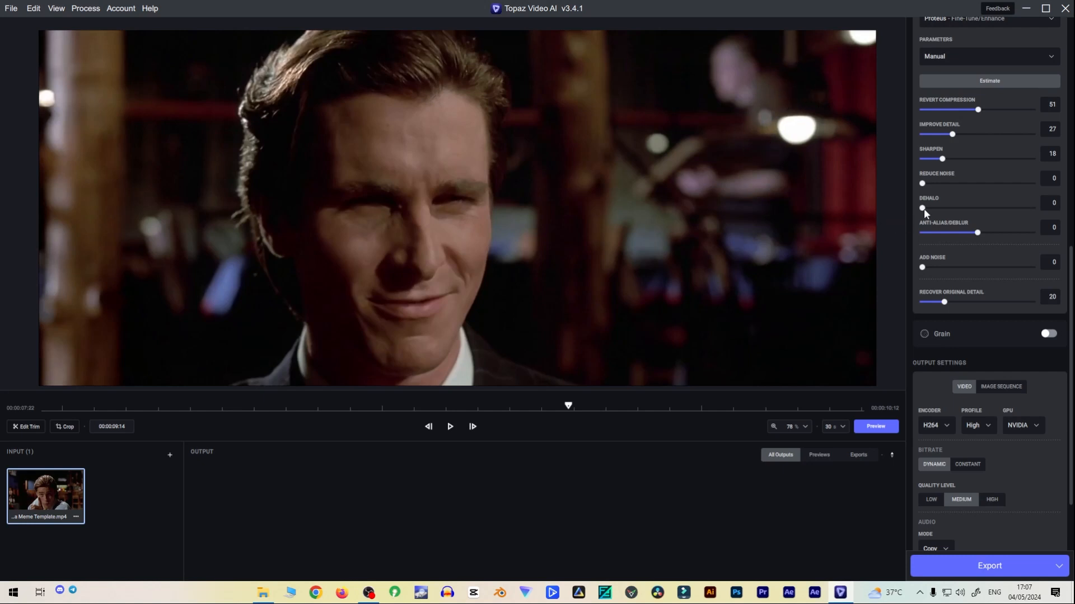
pyautogui.moveTo(923, 208); pyautogui.dragTo(934, 208)
pyautogui.click(983, 232)
pyautogui.moveTo(944, 302); pyautogui.dragTo(944, 303)
pyautogui.scroll(-1, 1053, 374)
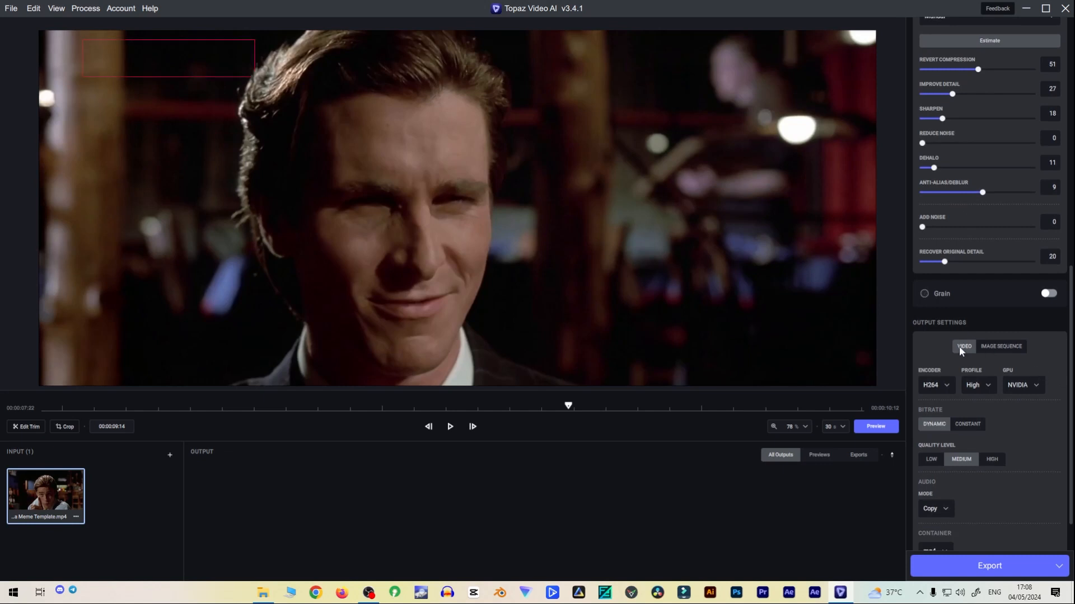
pyautogui.click(1009, 347)
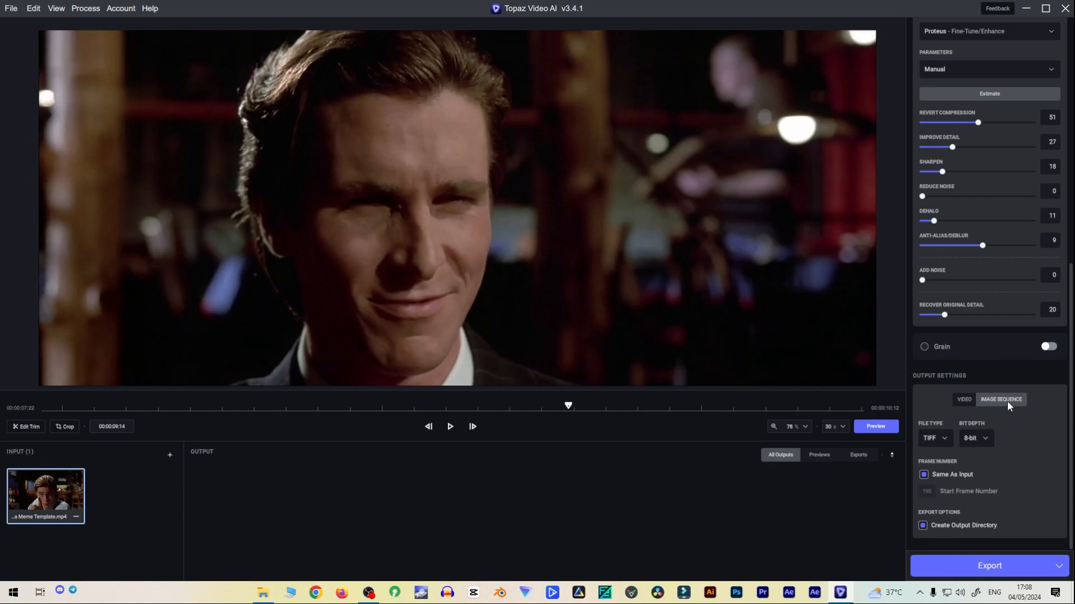
pyautogui.click(964, 401)
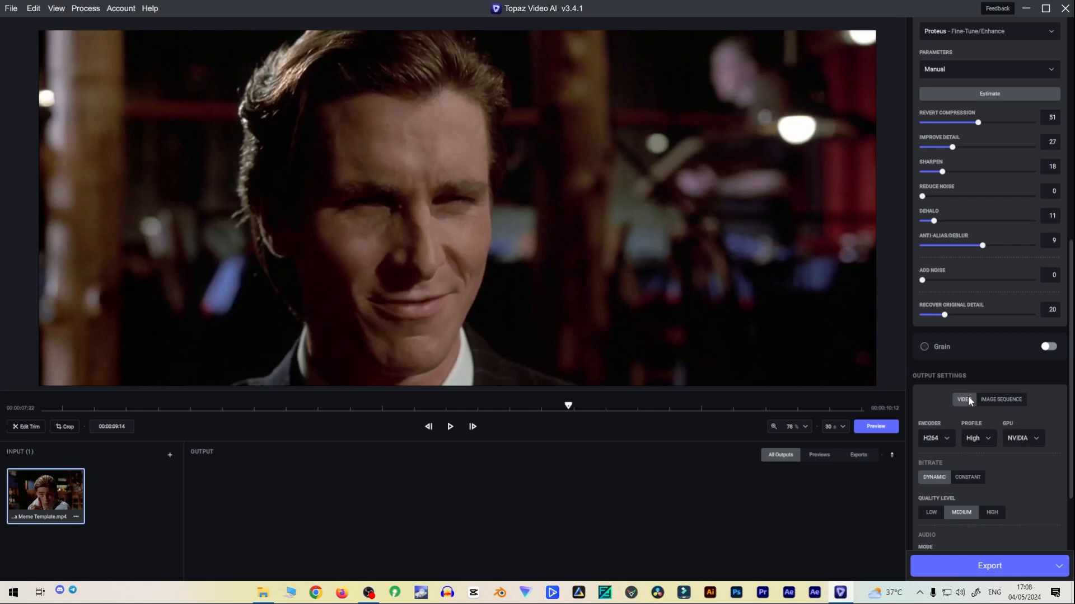
pyautogui.click(939, 441)
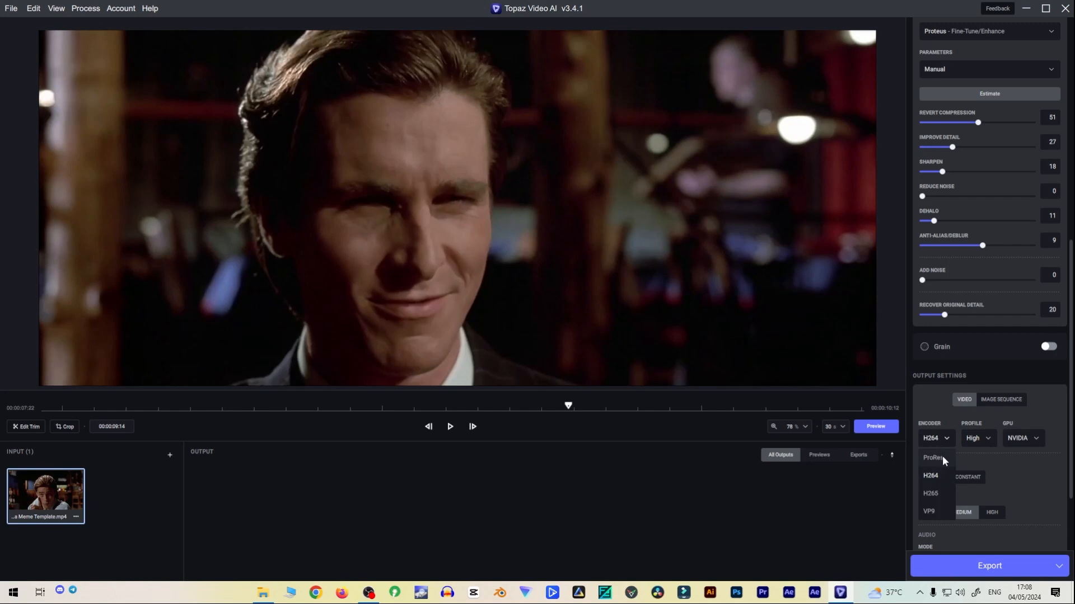
pyautogui.click(942, 439)
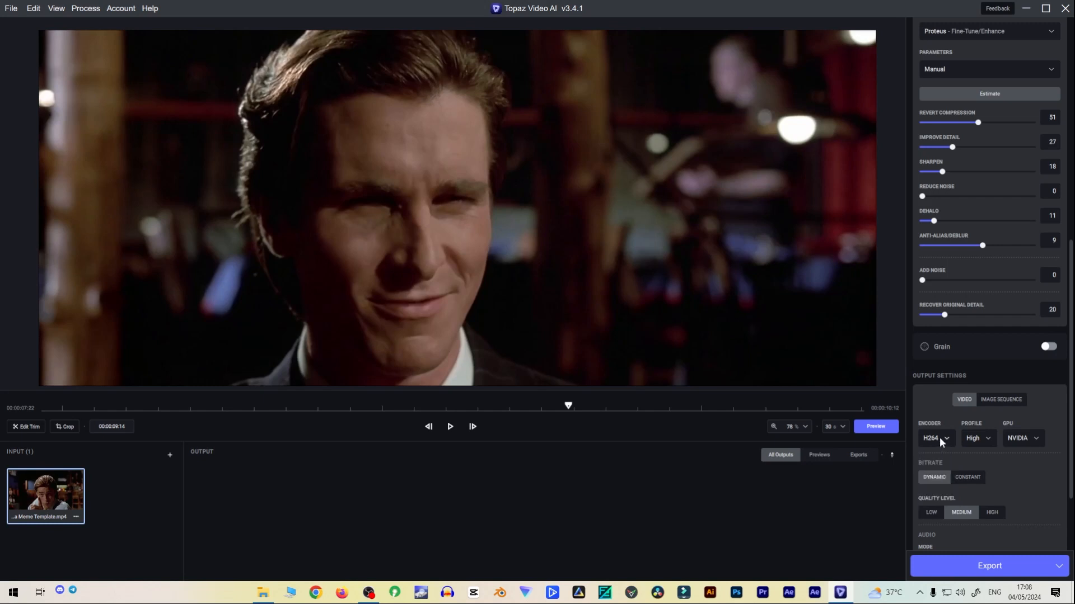
pyautogui.click(940, 438)
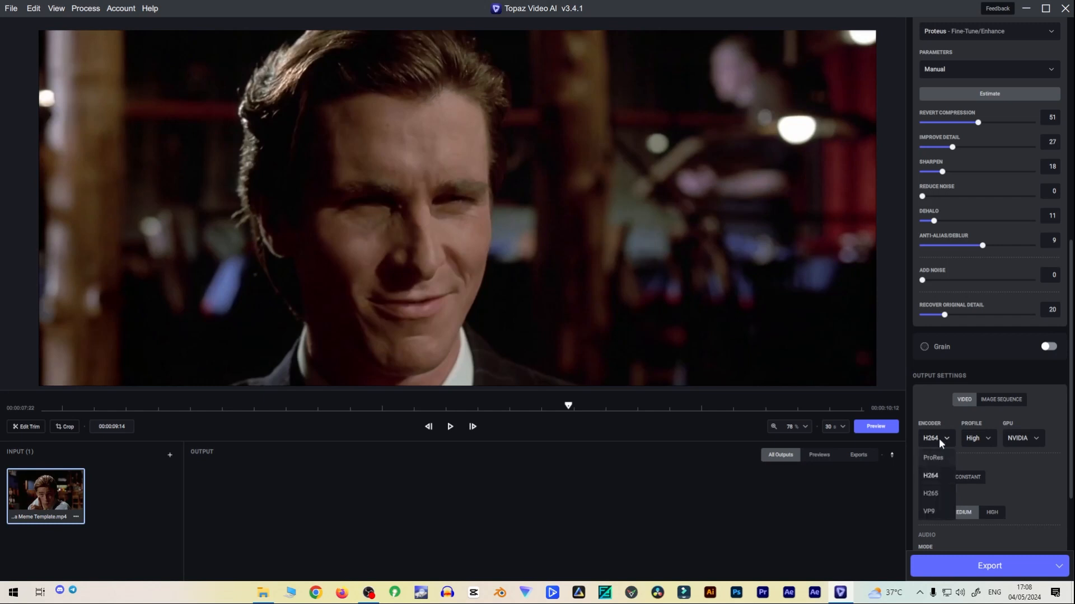
pyautogui.click(939, 439)
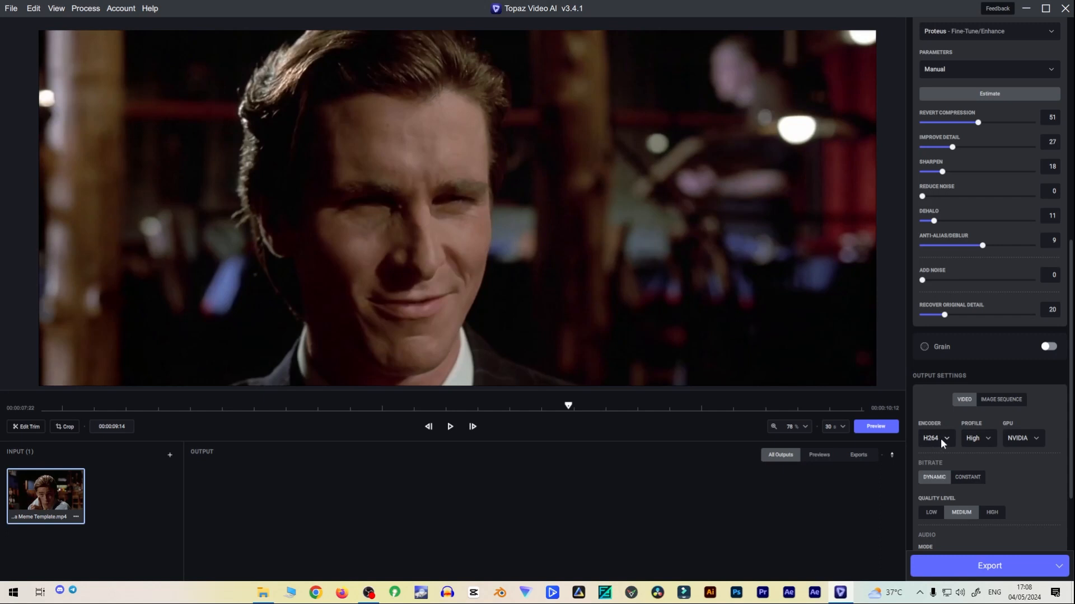
# Set the video output encoder to ProRes with the 422 LT codec.
pyautogui.click(940, 438)
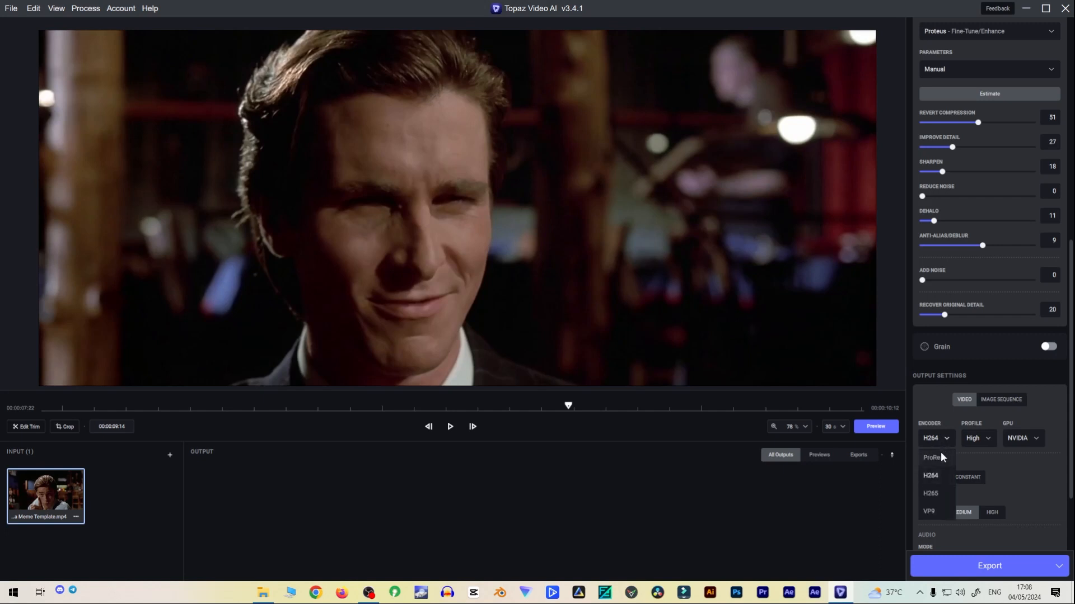
pyautogui.click(934, 457)
pyautogui.click(993, 440)
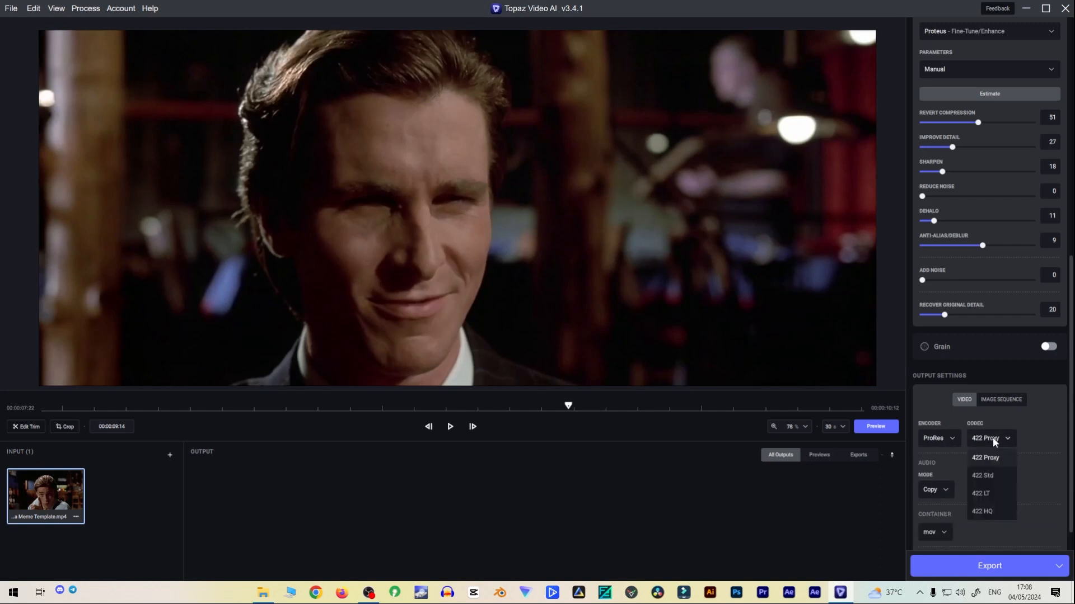
pyautogui.click(986, 496)
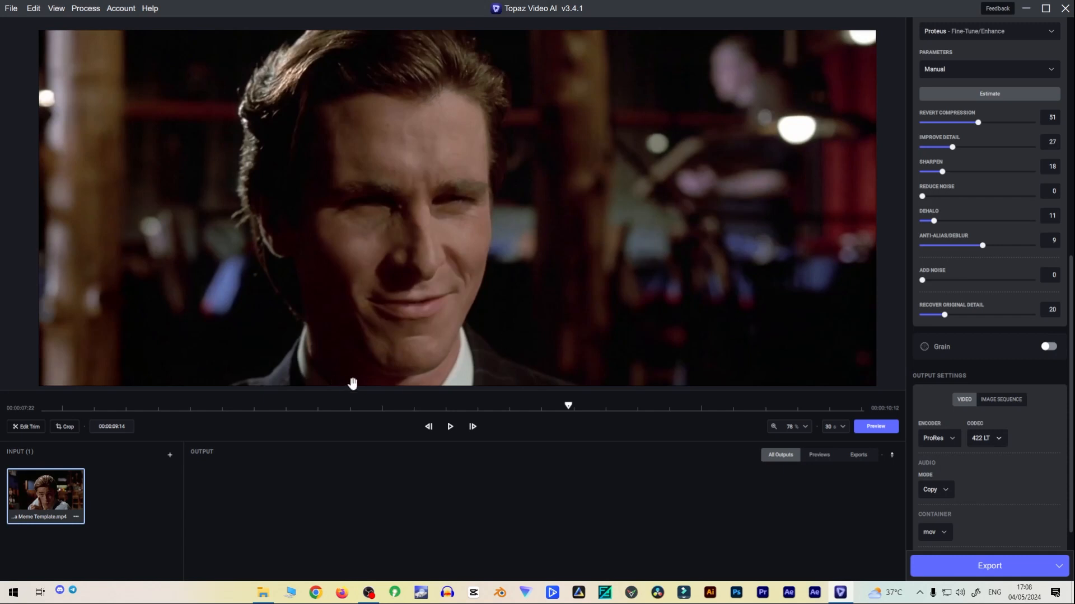
# Set the output audio mode to None and check the container options.
pyautogui.click(945, 490)
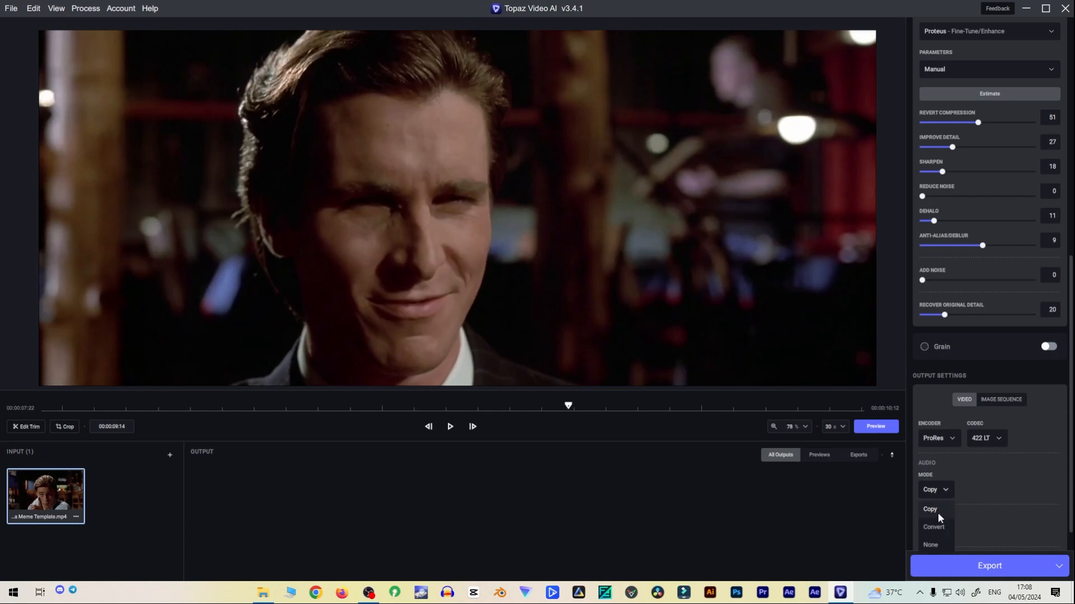
pyautogui.click(929, 544)
pyautogui.click(943, 533)
pyautogui.click(985, 511)
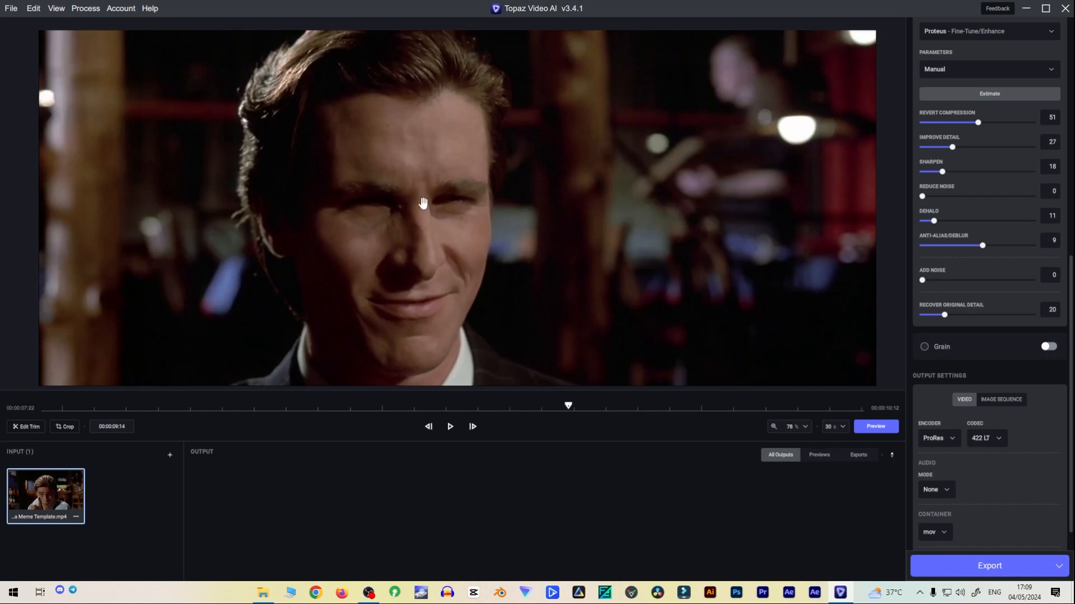
# Generate a preview of the enhanced clip with the output list filtered to previews, and compare its facial detail with the original up close.
pyautogui.click(820, 455)
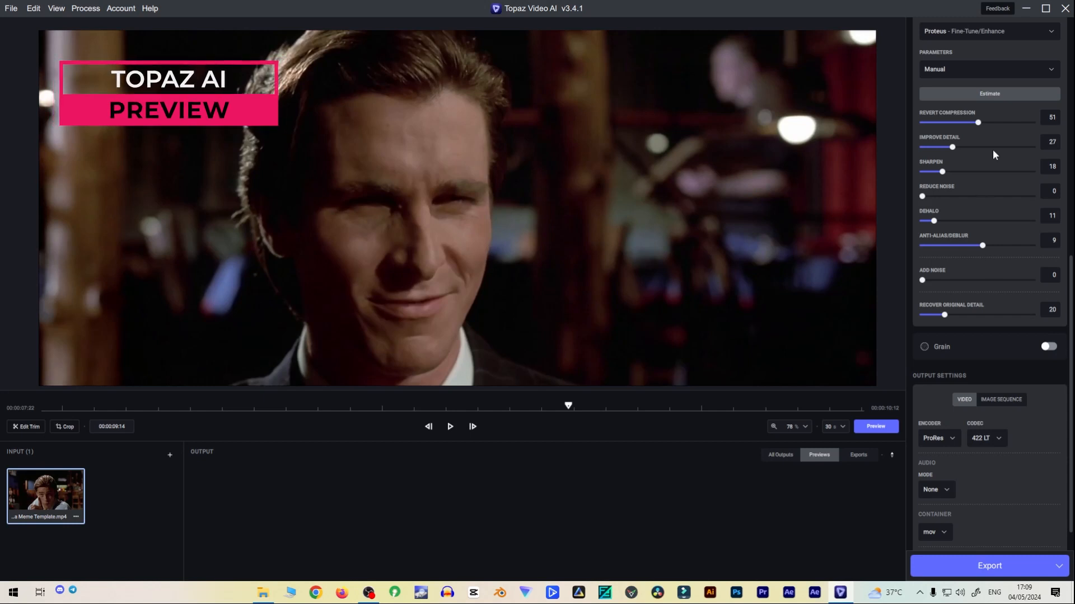
pyautogui.moveTo(968, 309)
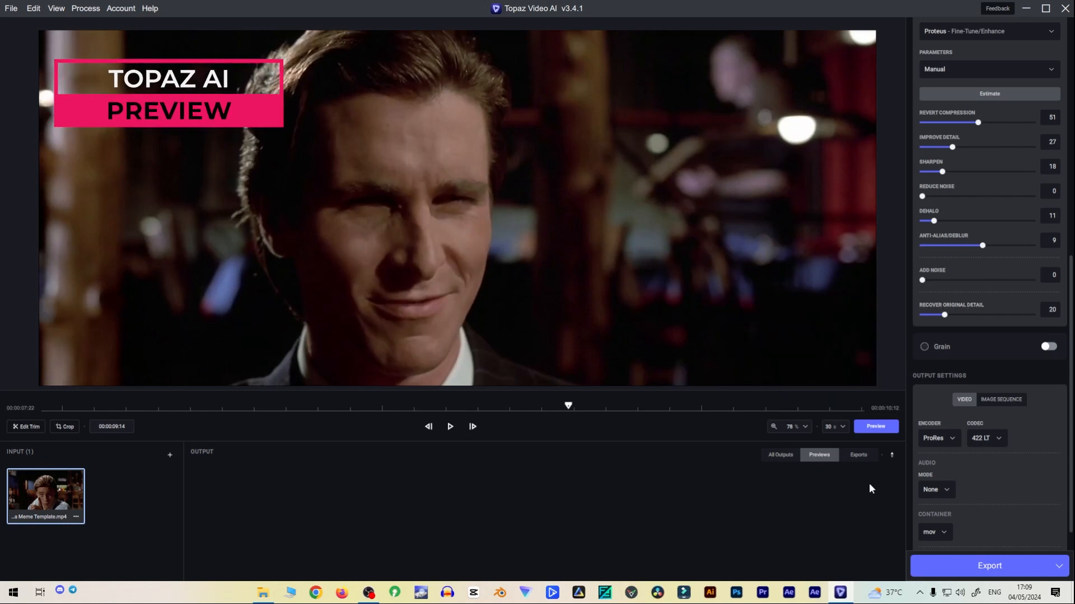
pyautogui.click(857, 455)
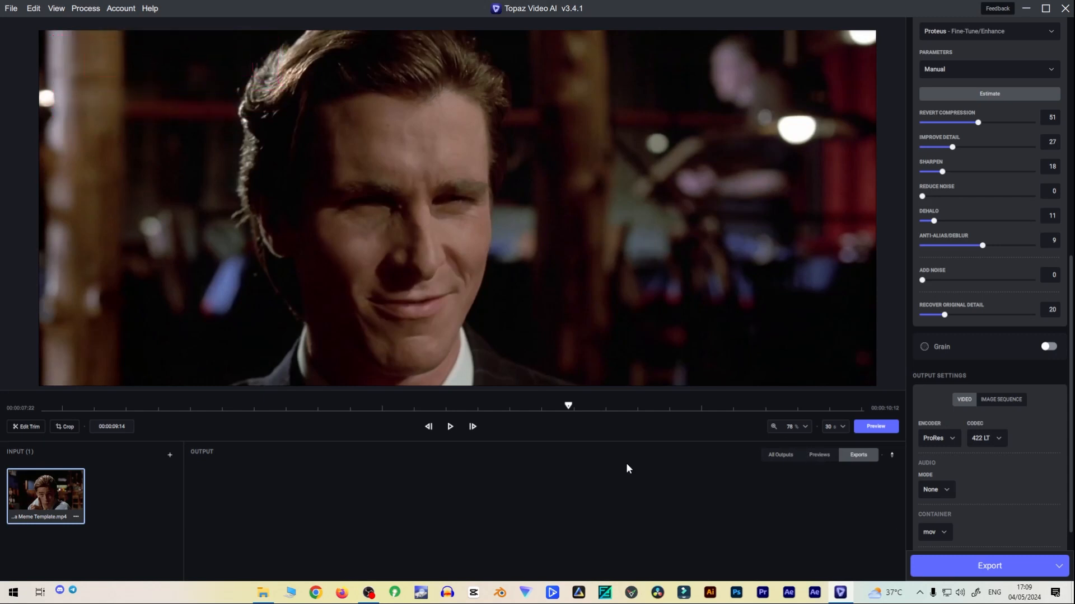
pyautogui.click(815, 459)
pyautogui.click(870, 430)
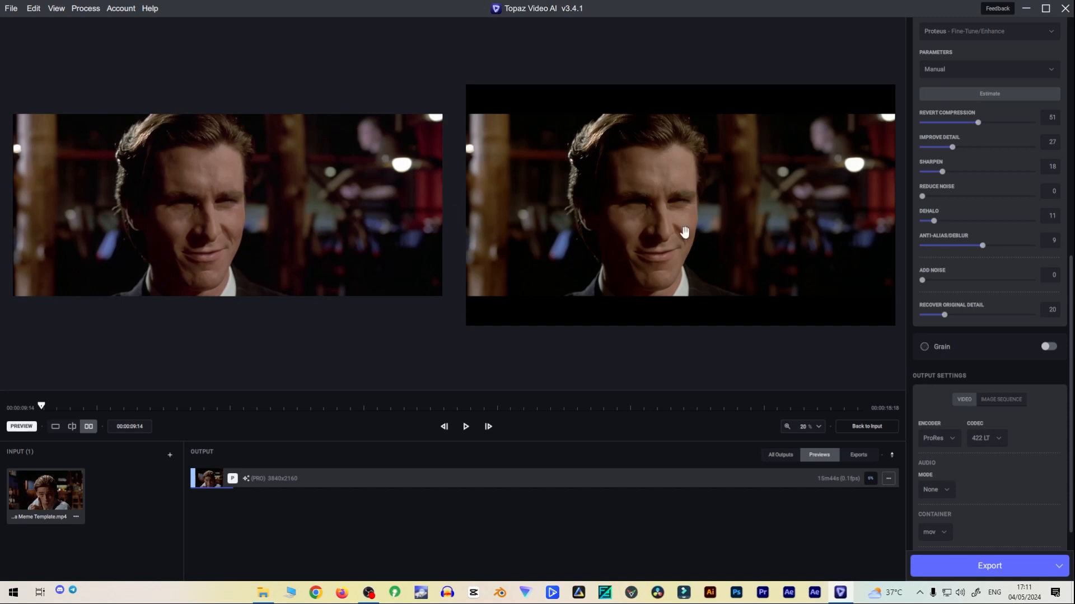
pyautogui.scroll(5, 680, 230)
pyautogui.scroll(2, 627, 244)
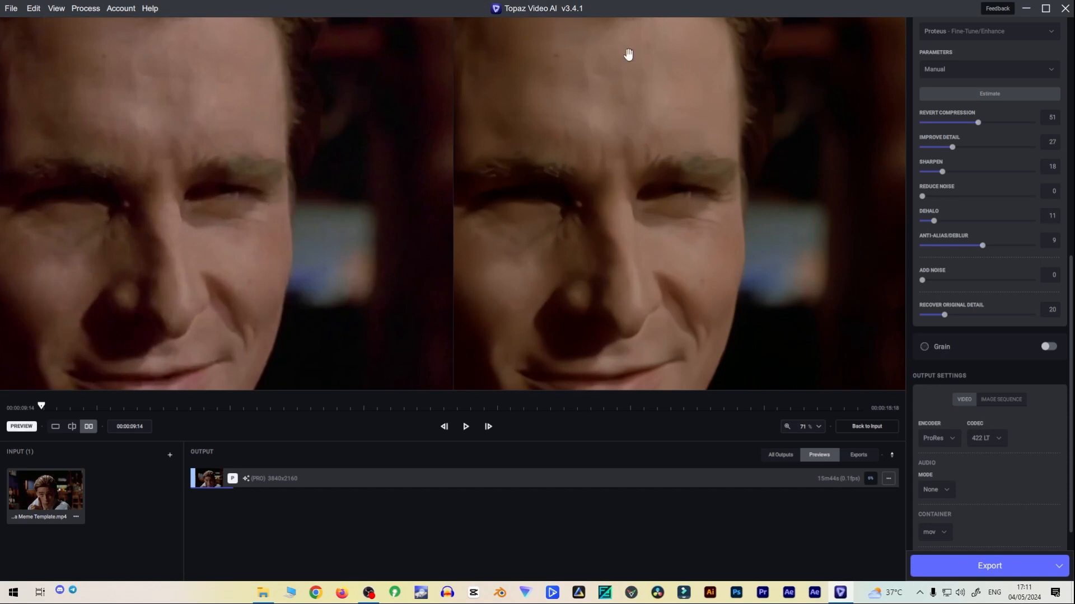
pyautogui.scroll(-2, 671, 259)
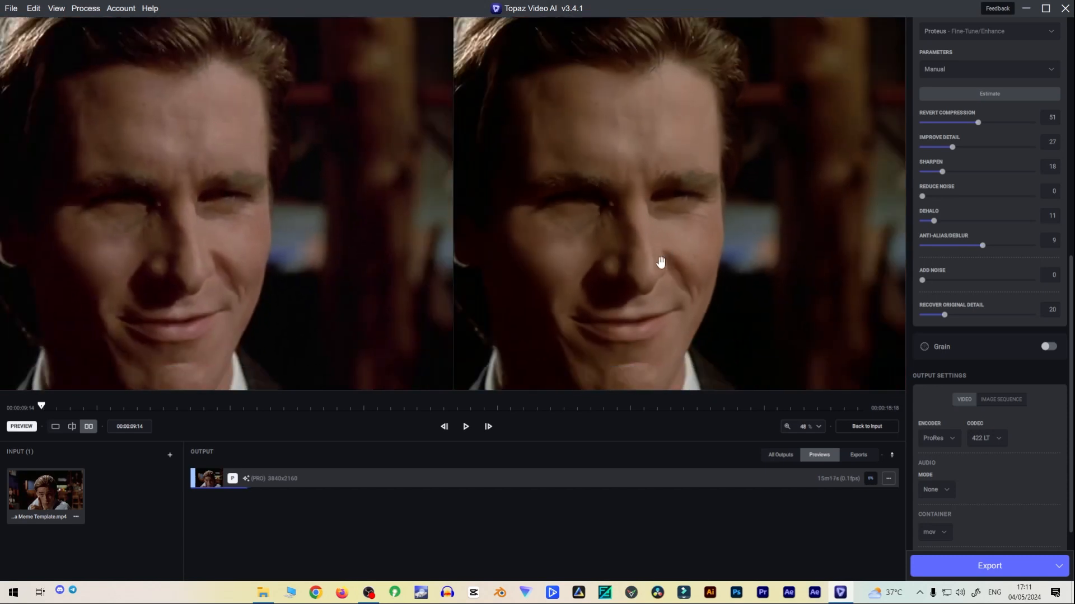
pyautogui.scroll(-3, 649, 196)
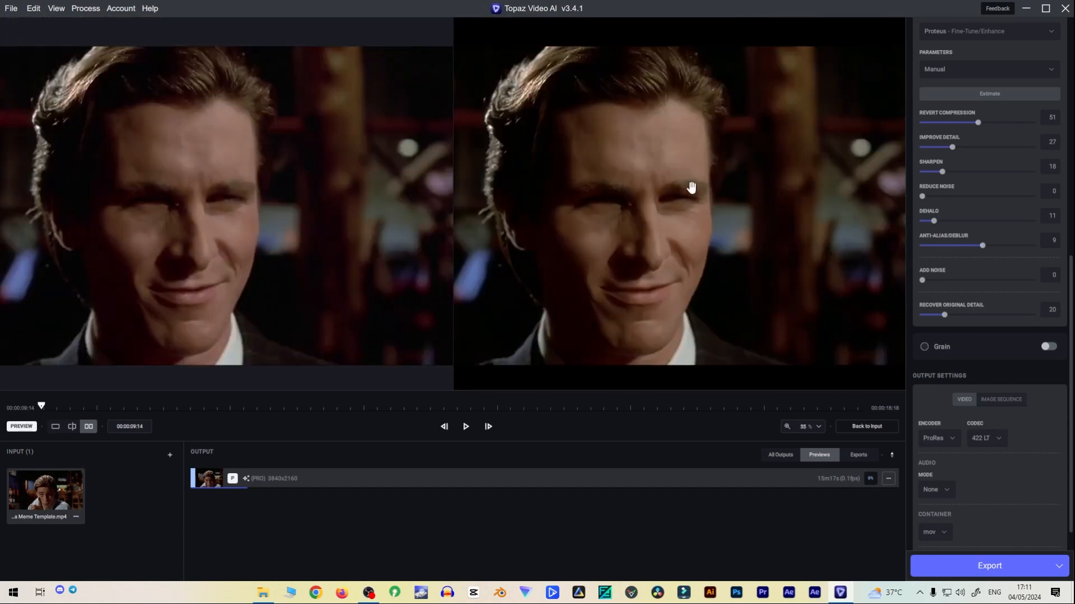
pyautogui.scroll(-2, 689, 181)
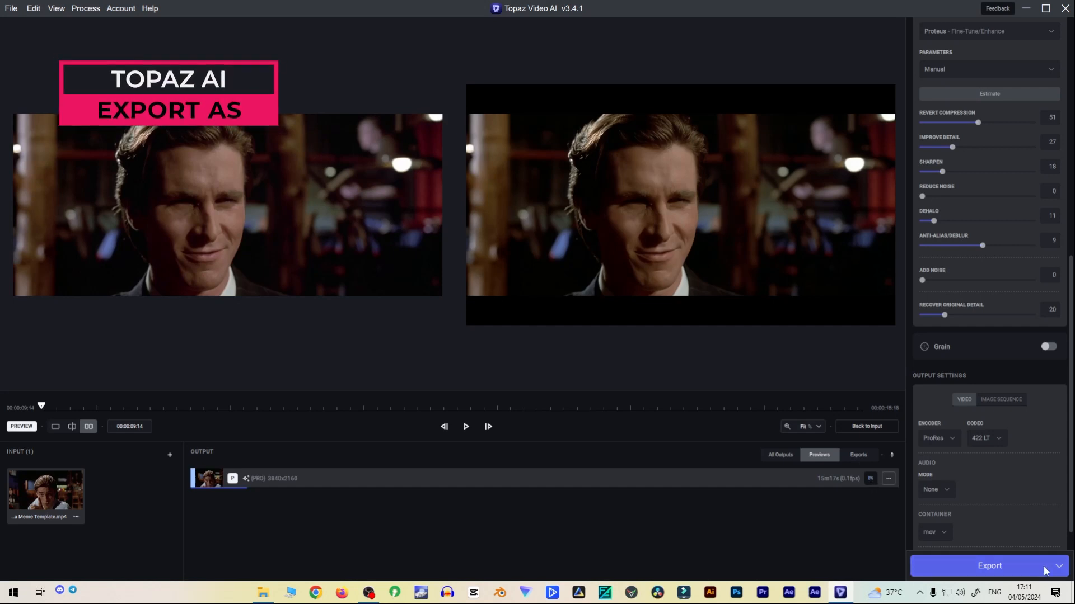
# Switch the export action from Export to Export As.
pyautogui.click(1059, 570)
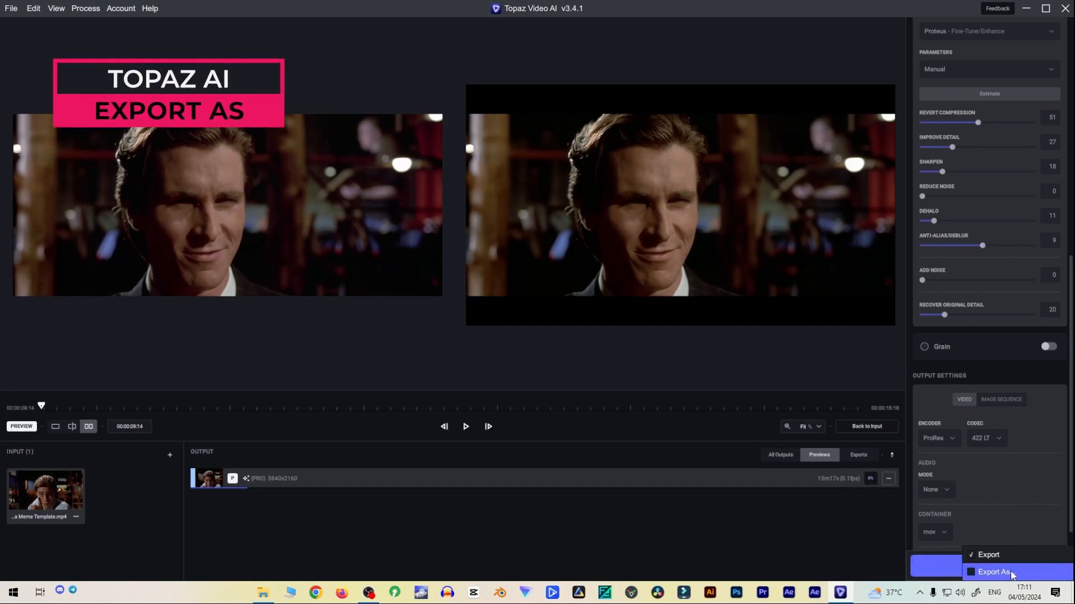
pyautogui.click(1010, 571)
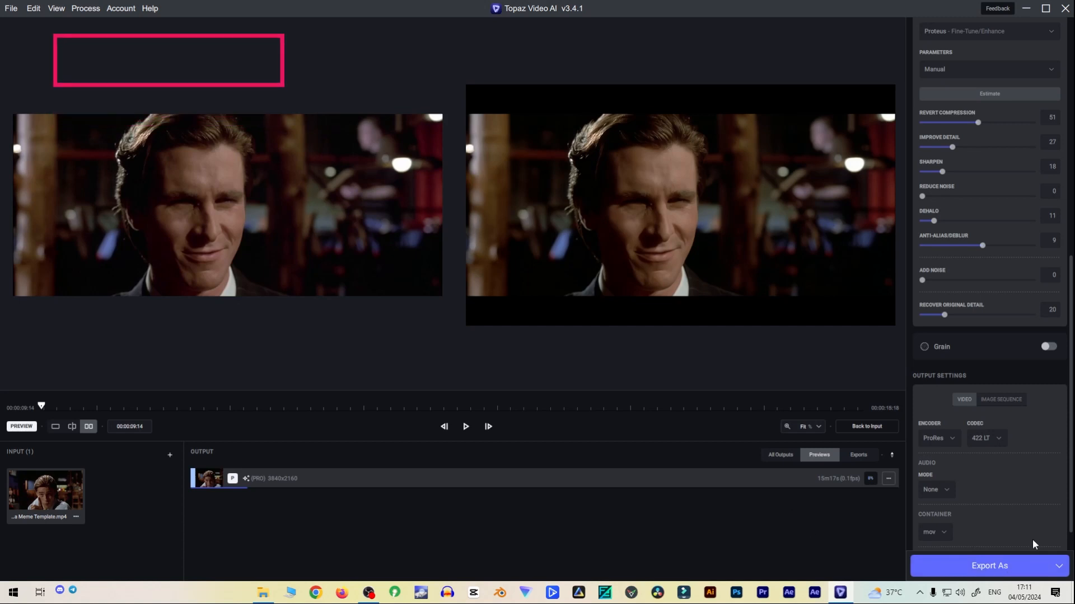